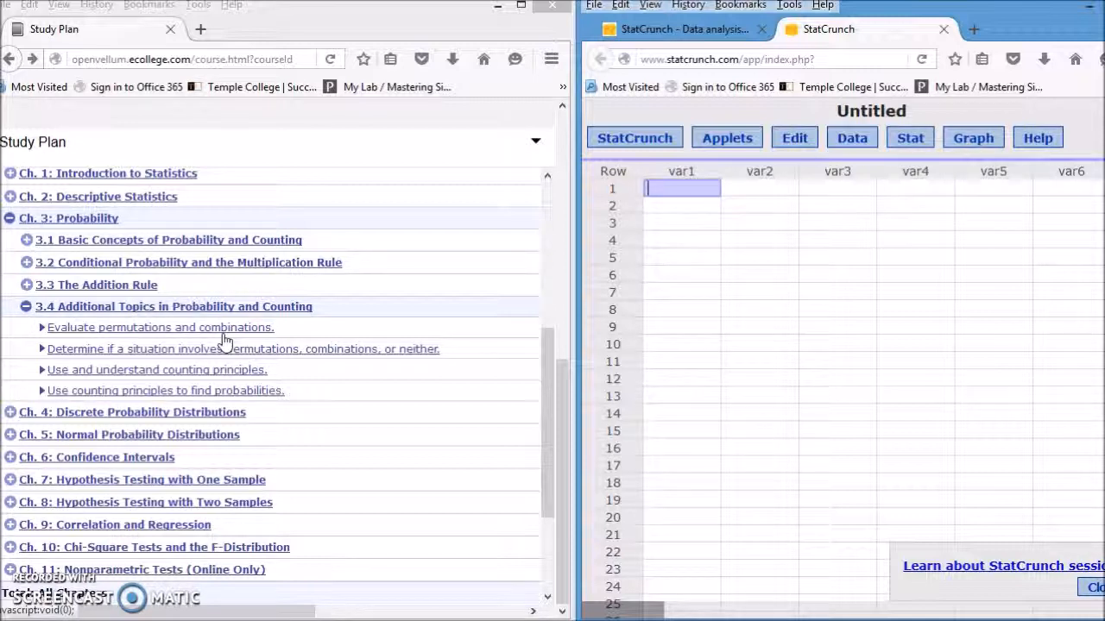
Step: Open practice question 3.4.7 under "Evaluate permutations and combinations" and arrange its window beside StatCrunch
click(217, 328)
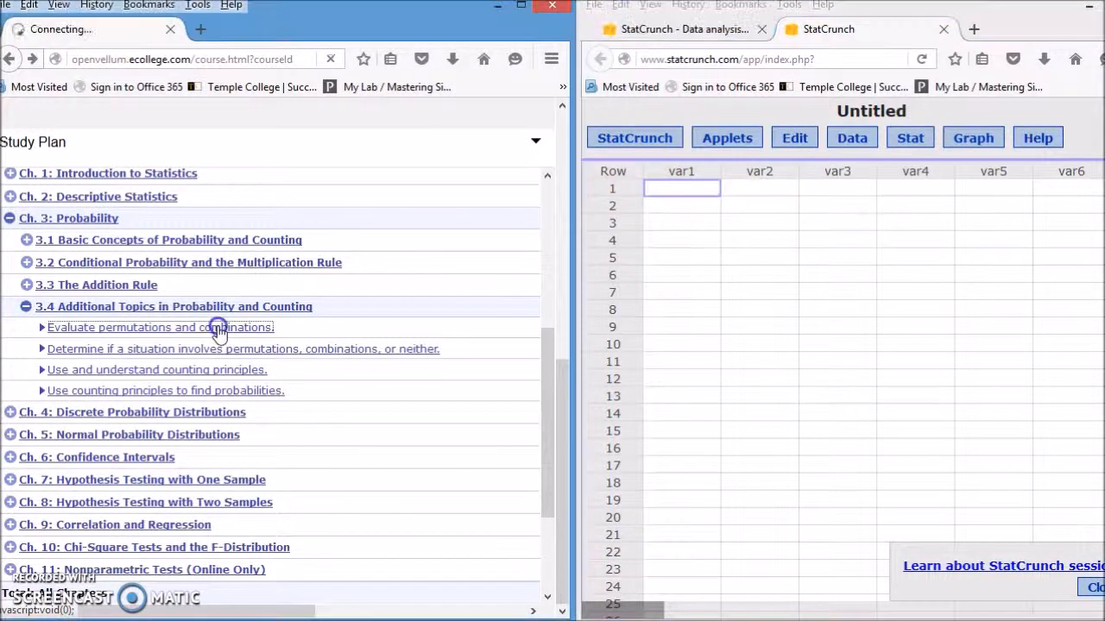
click(32, 422)
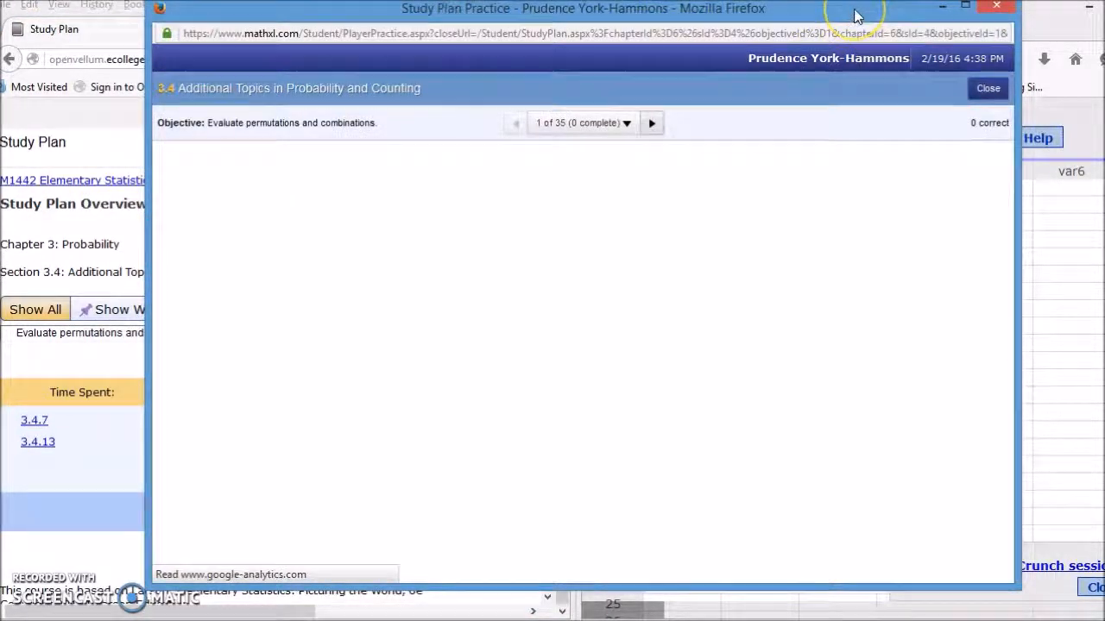
drag(857, 15, 19, 84)
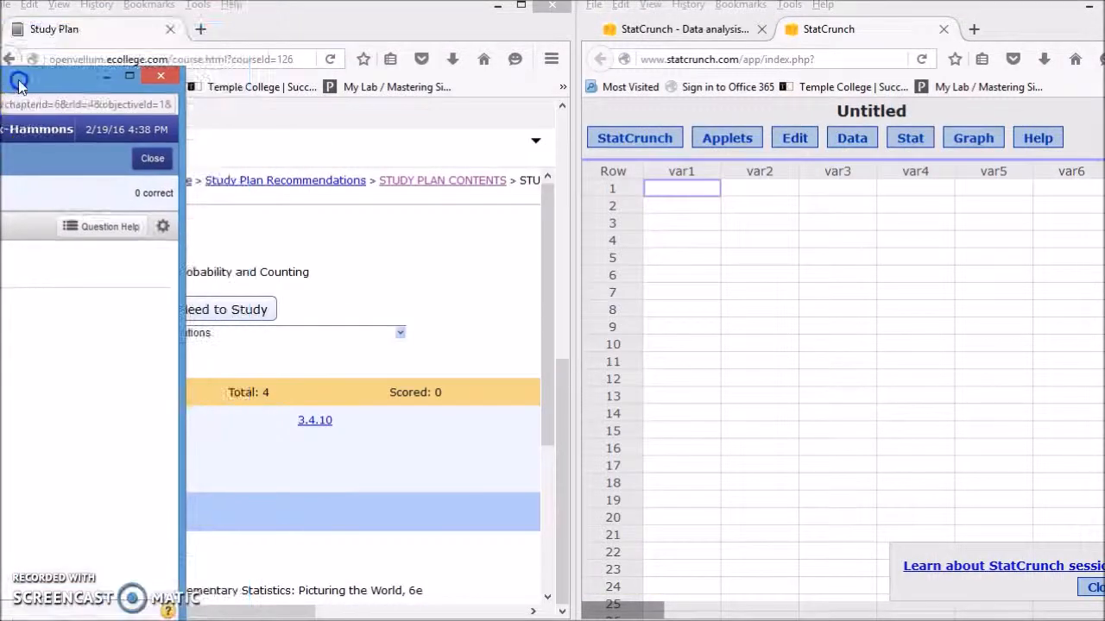
click(130, 78)
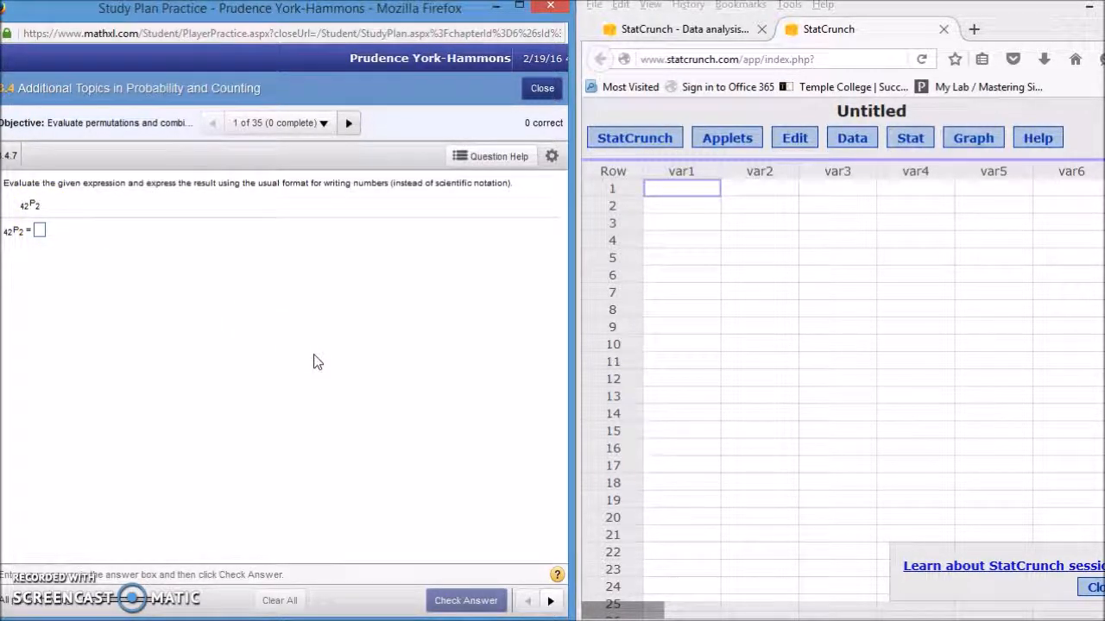
Step: In StatCrunch, build the compute expression perm(42,2) with the permutation function
click(857, 145)
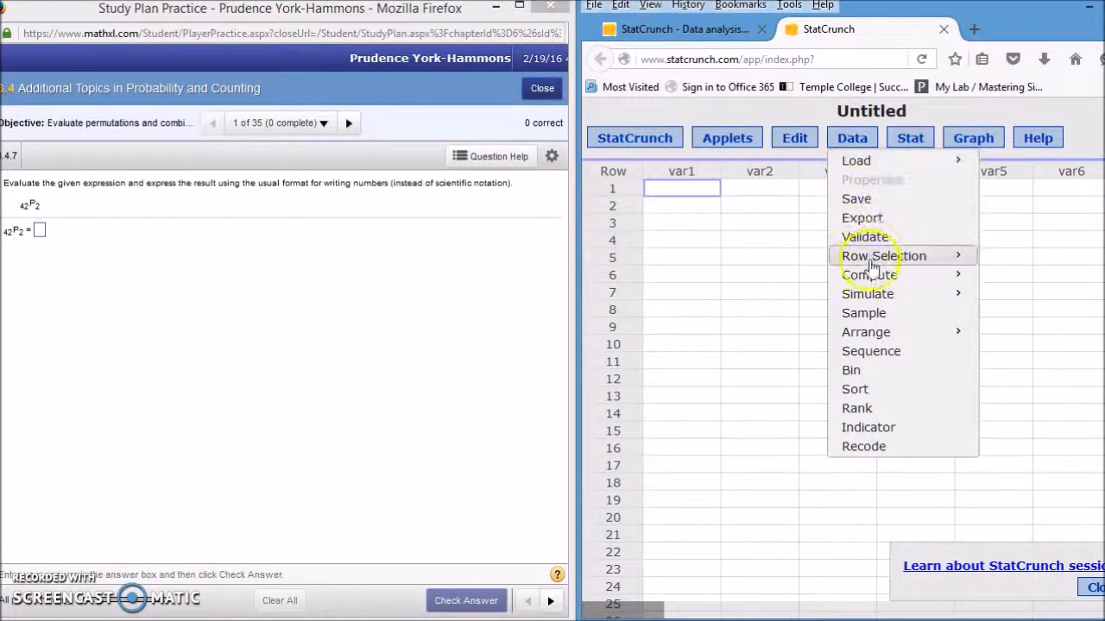
mouse_move(874, 288)
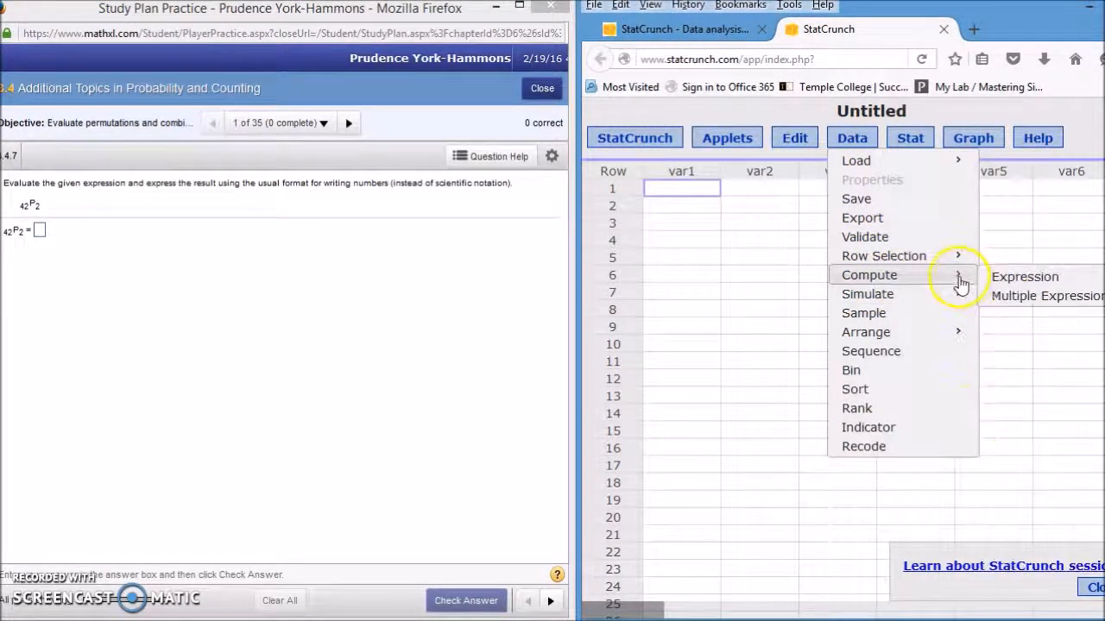
click(1001, 279)
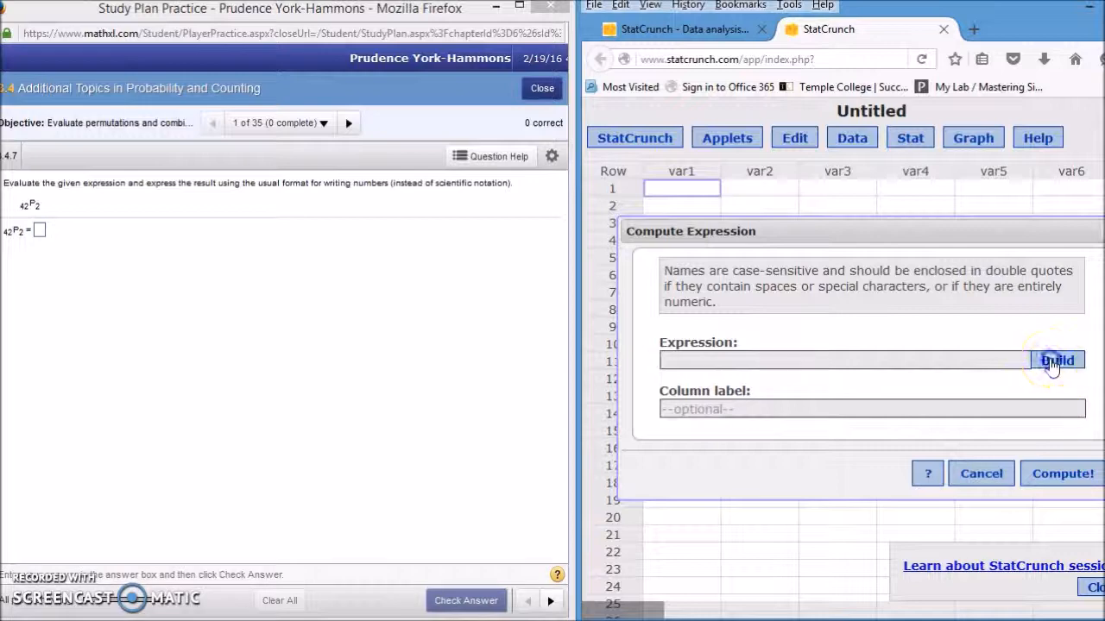
click(1051, 364)
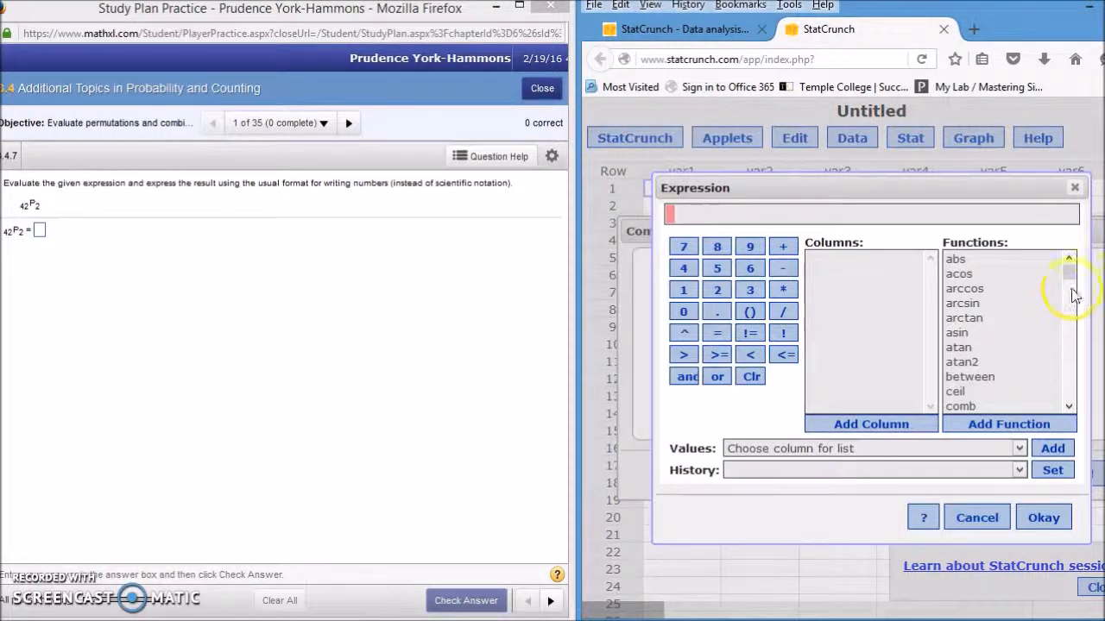
drag(1068, 270, 1069, 338)
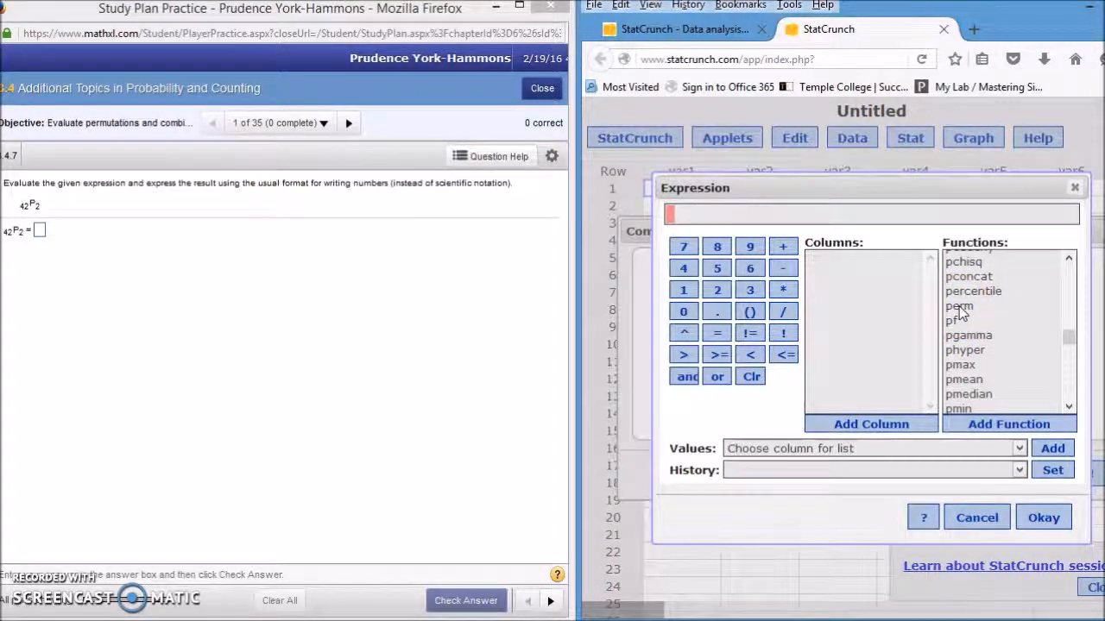
double_click(959, 307)
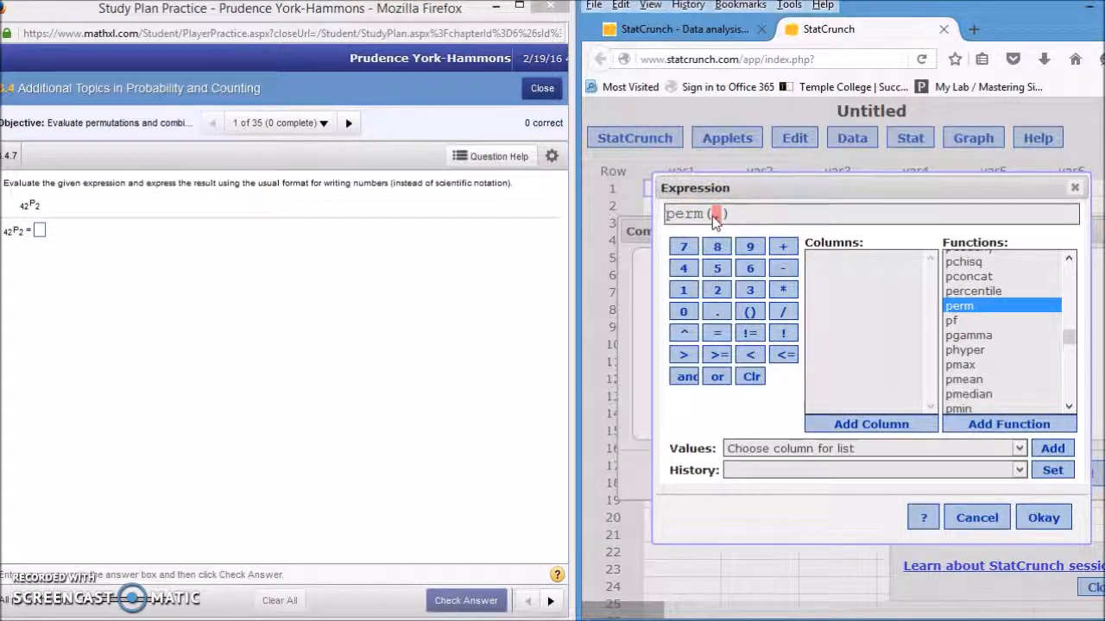
text(42)
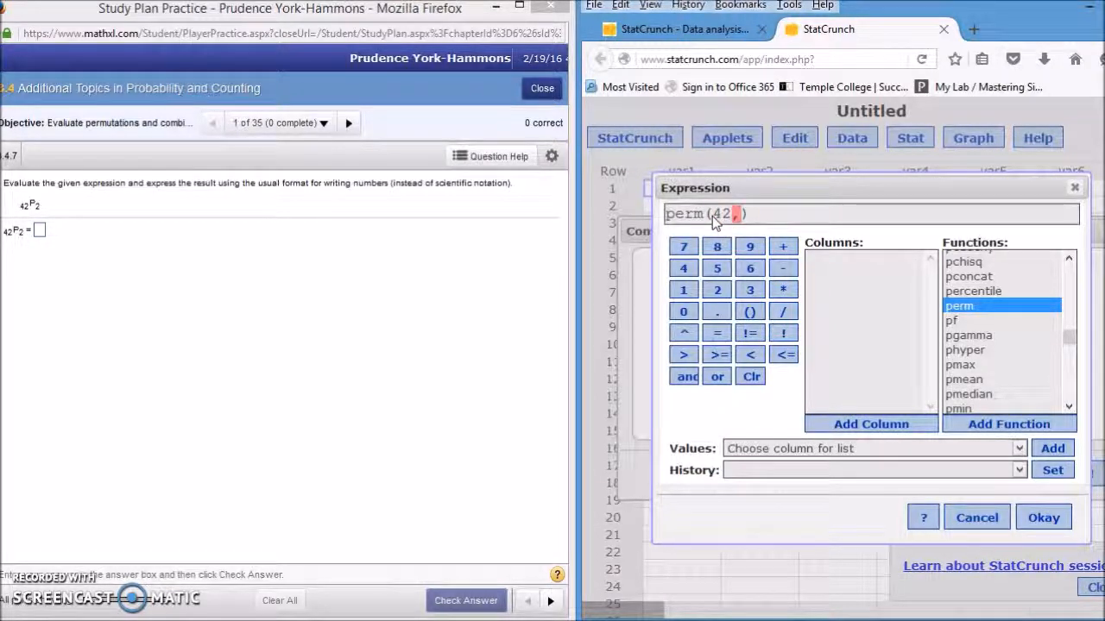
key(Right)
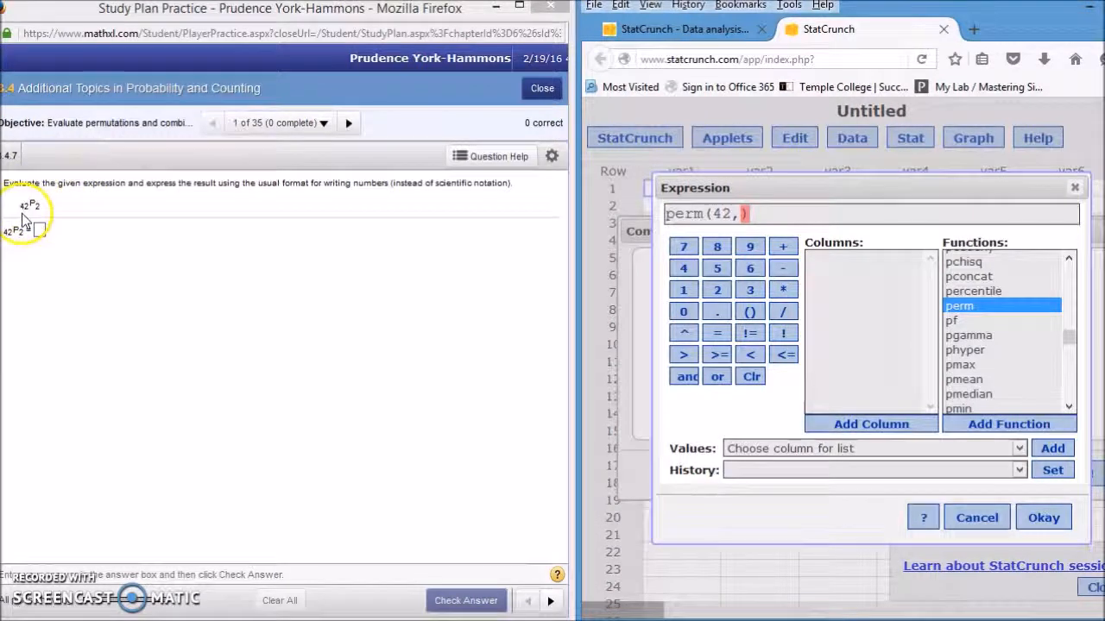
click(738, 219)
text(2)
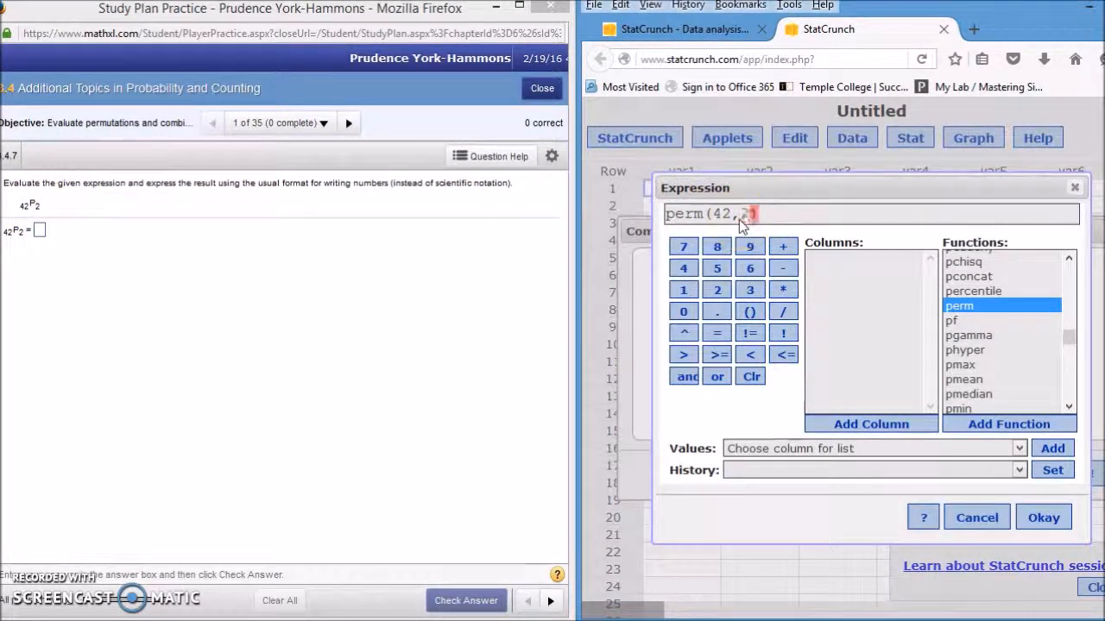
click(1043, 520)
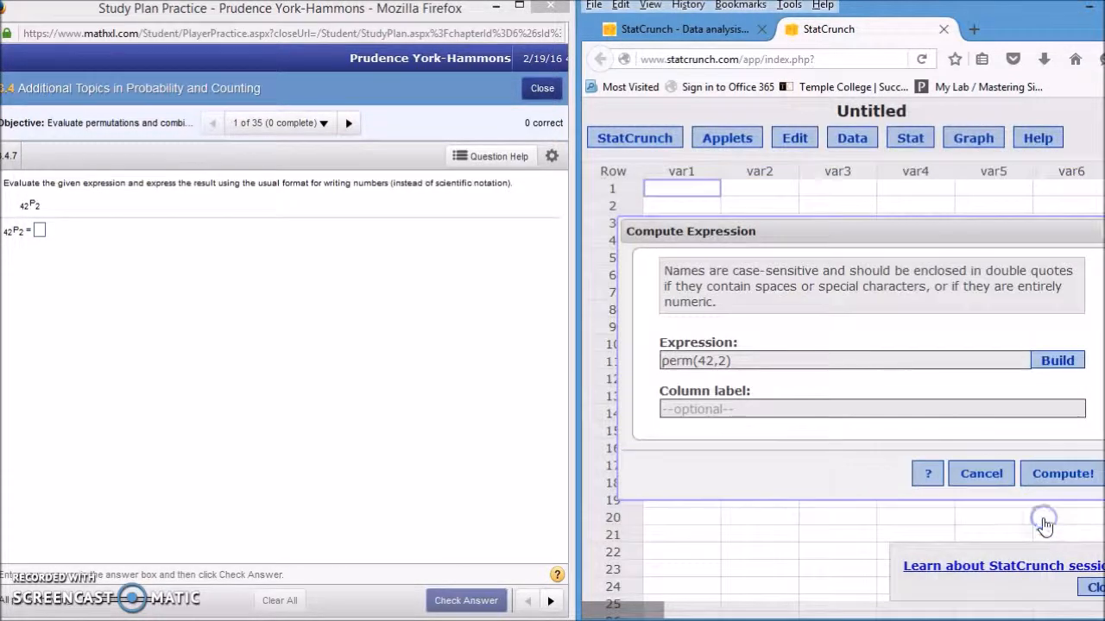
Step: Label the result column 3.4.7, compute the permutation expression, and dismiss the result message
click(732, 410)
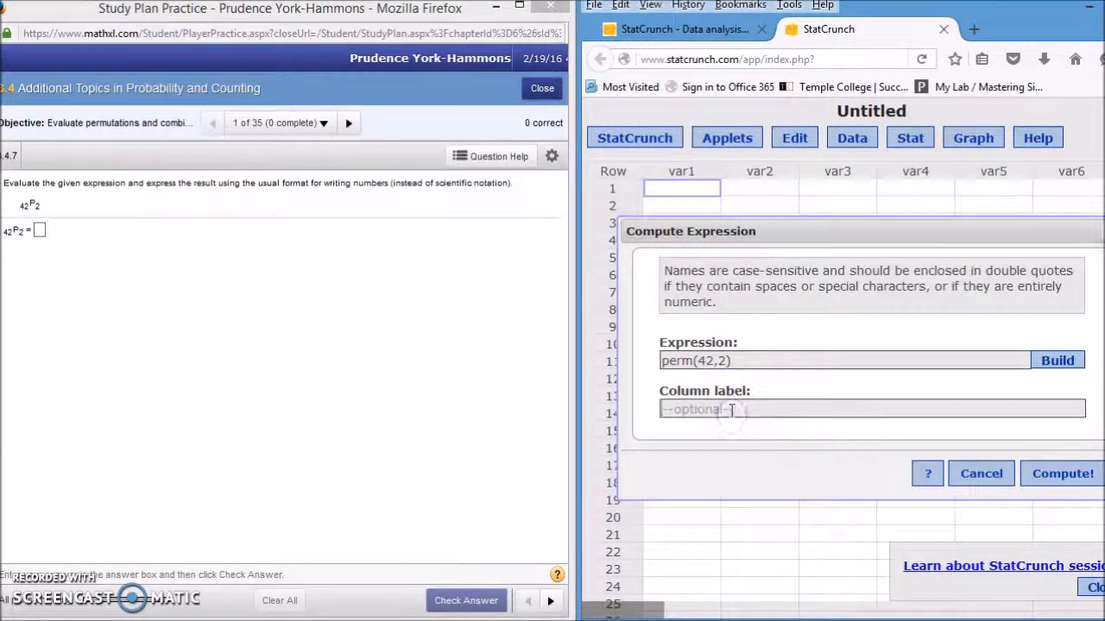
text(3)
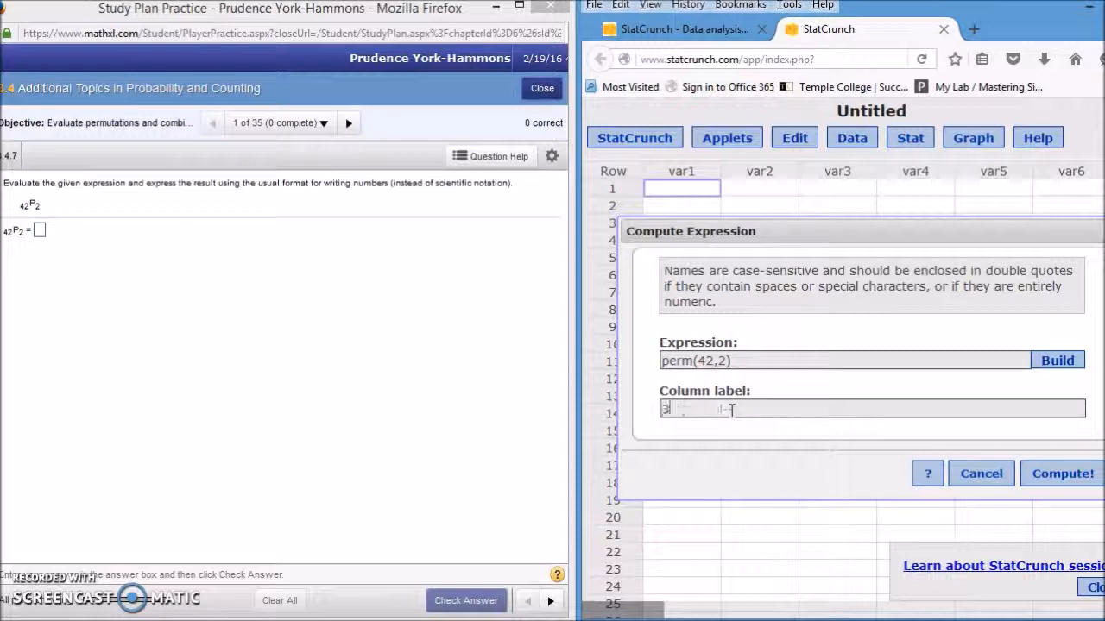
text(.4.7)
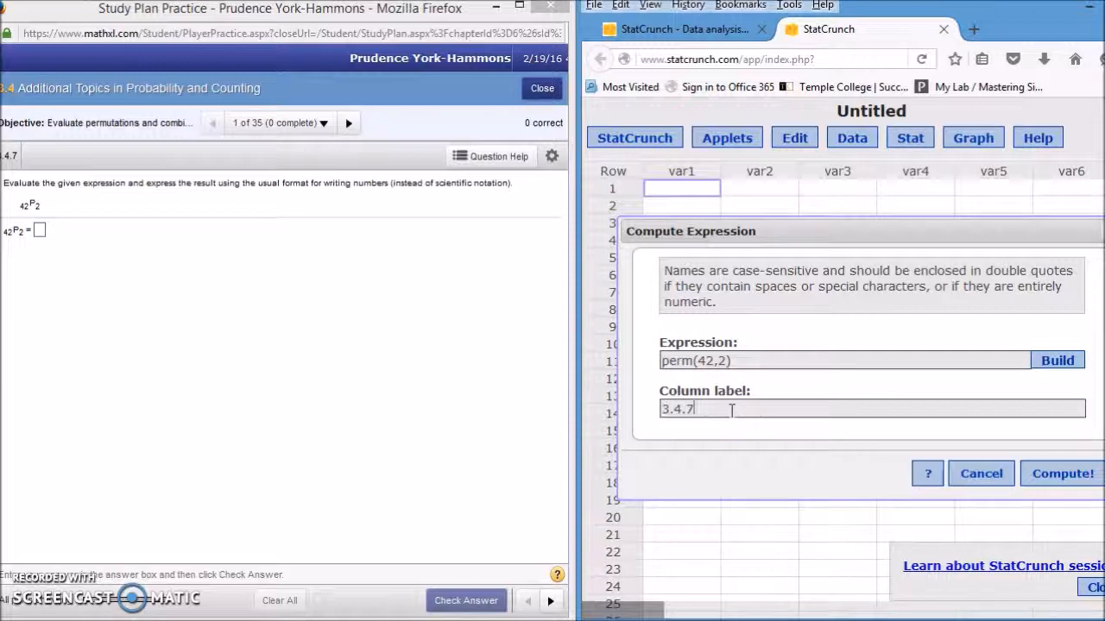
click(1042, 482)
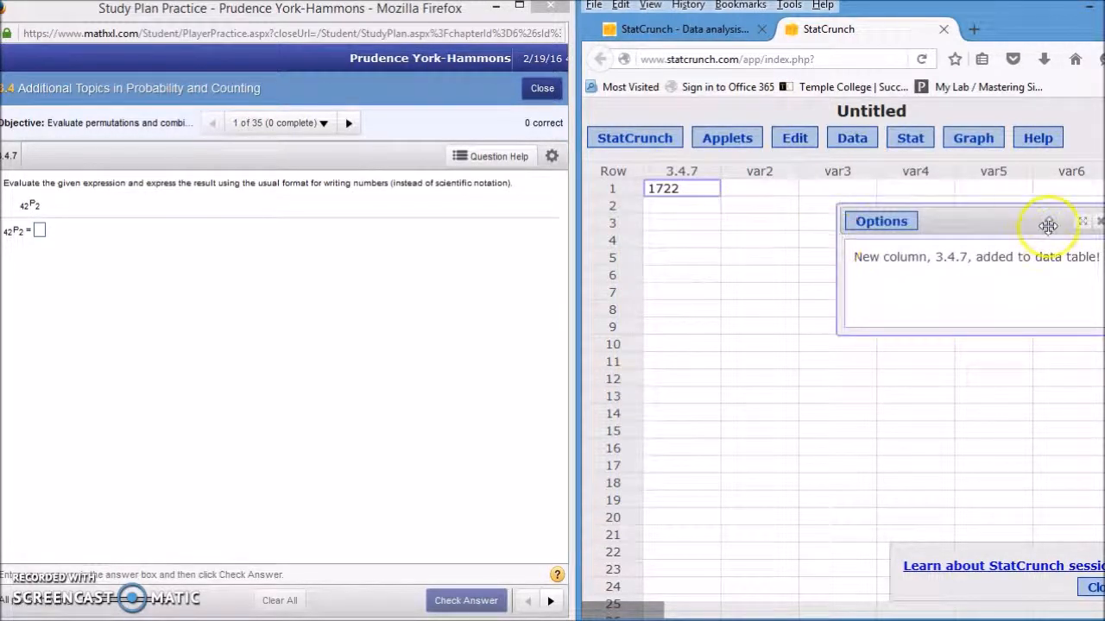
click(1099, 222)
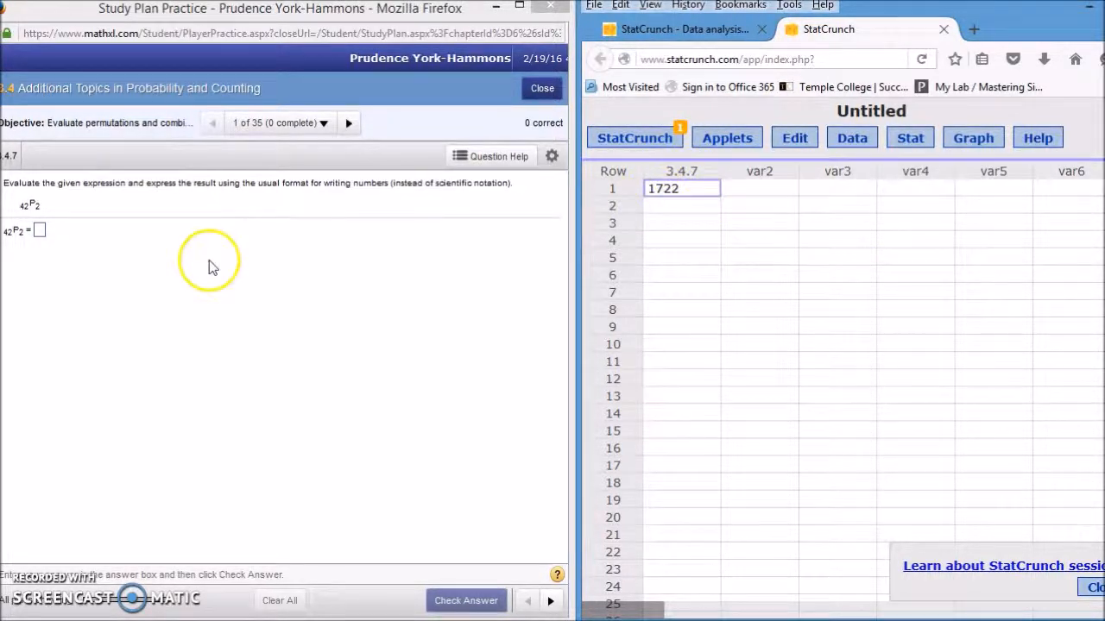
Step: Answer question 3.4.7 in the practice window with 1722, check it, and advance to the following question
click(39, 232)
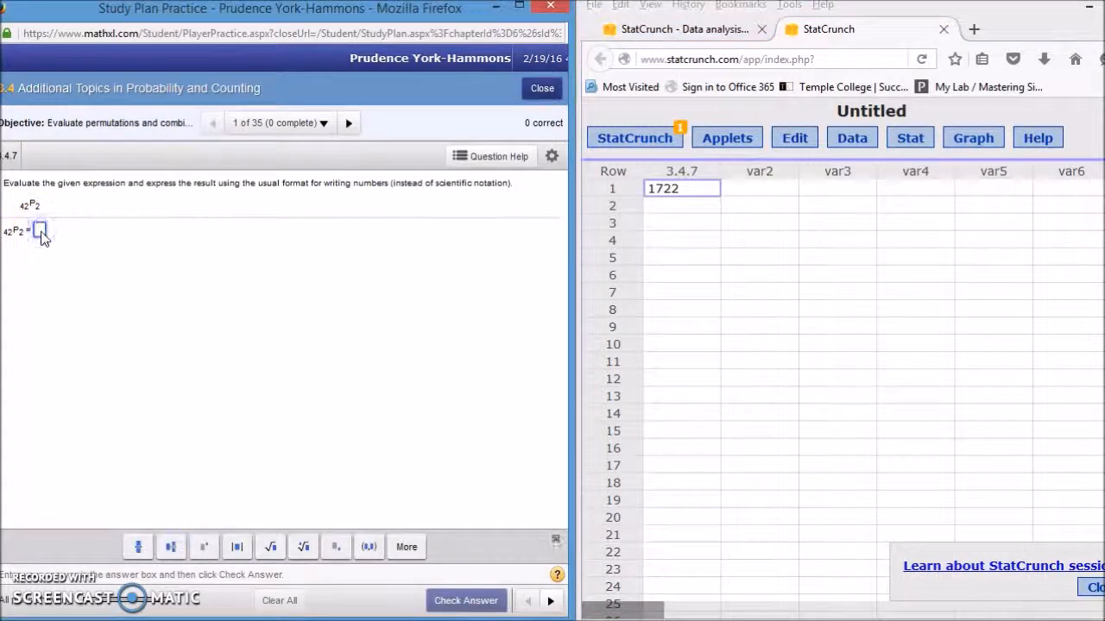
text(1722)
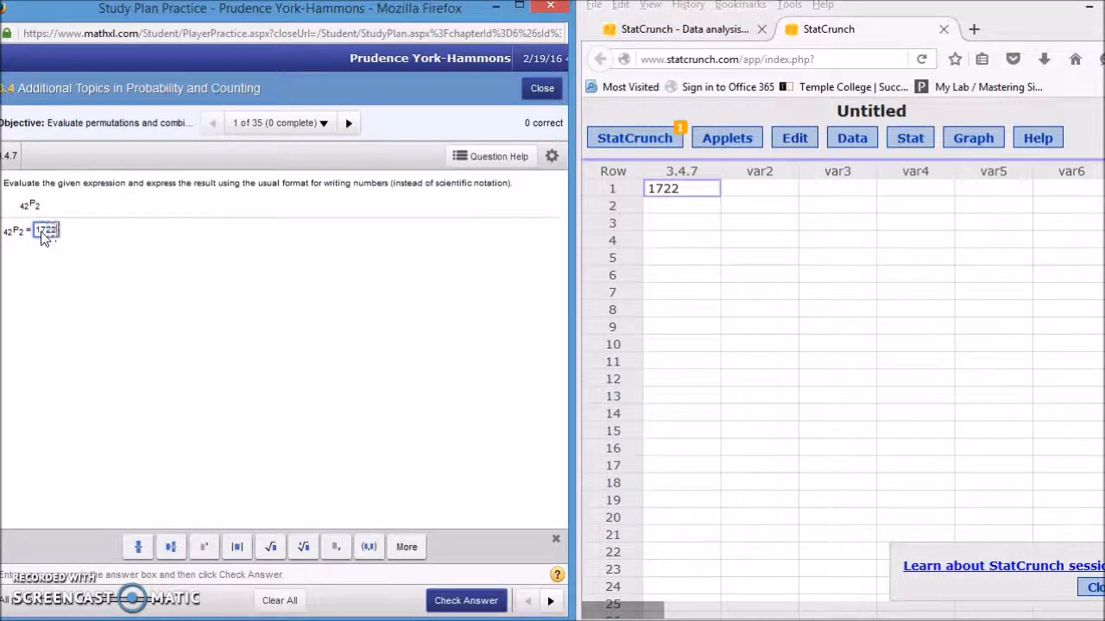
right_click(464, 608)
click(454, 606)
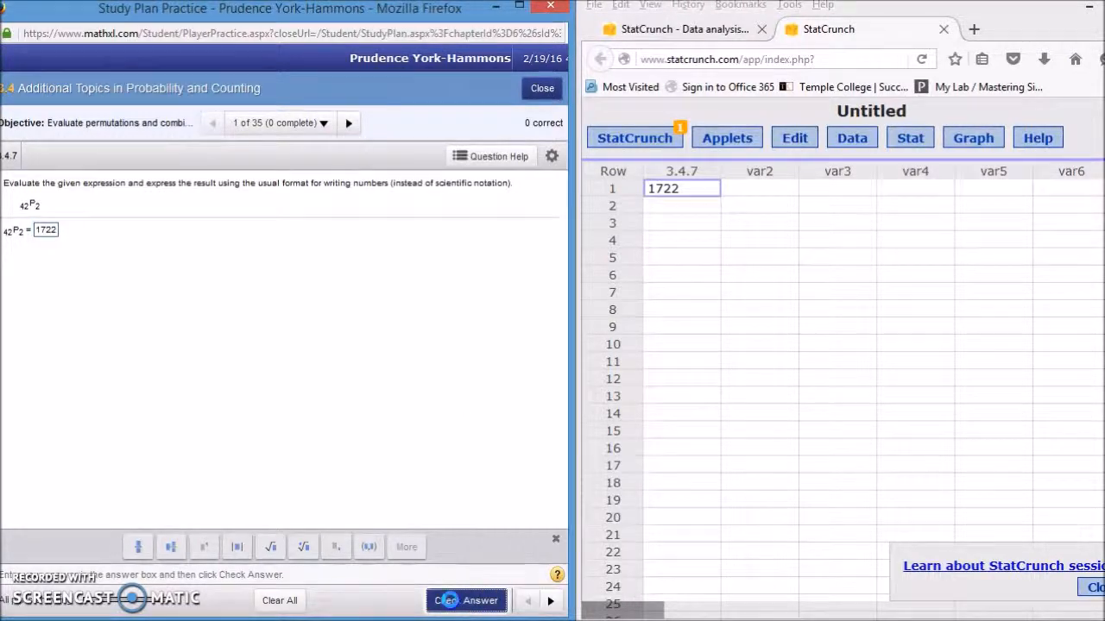
click(453, 606)
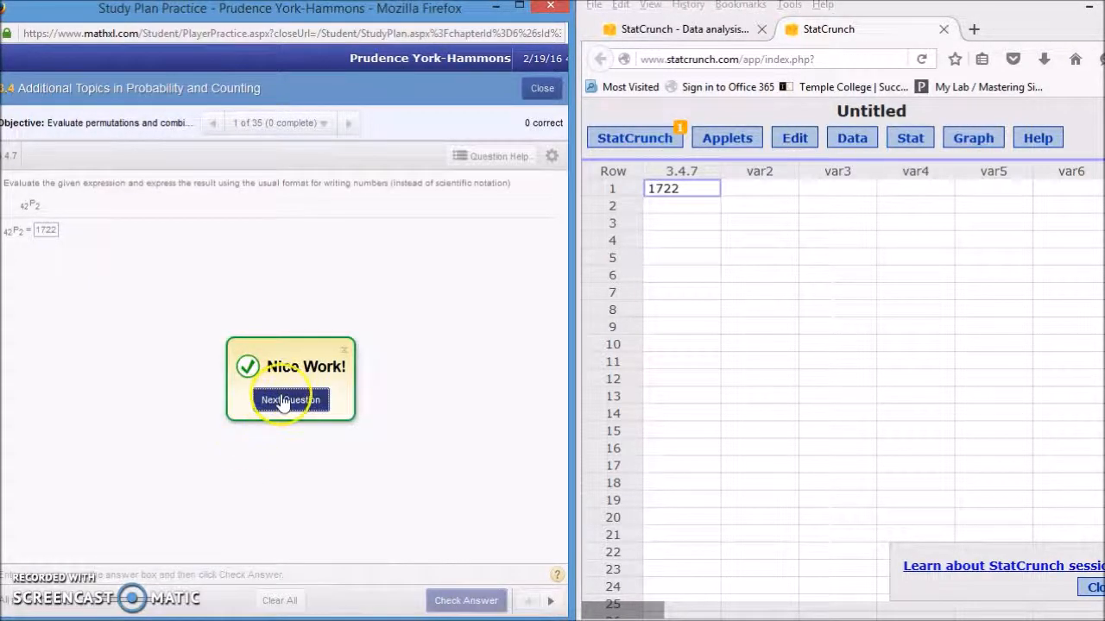
click(279, 411)
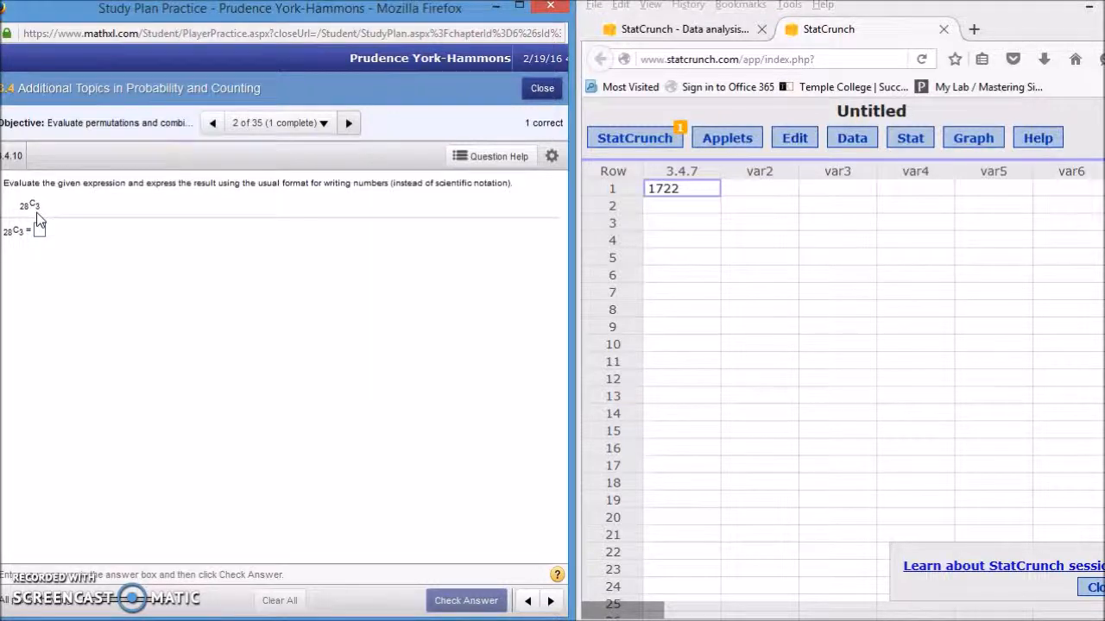
Step: In StatCrunch, build the compute expression comb(28,3) with the combination function
click(858, 144)
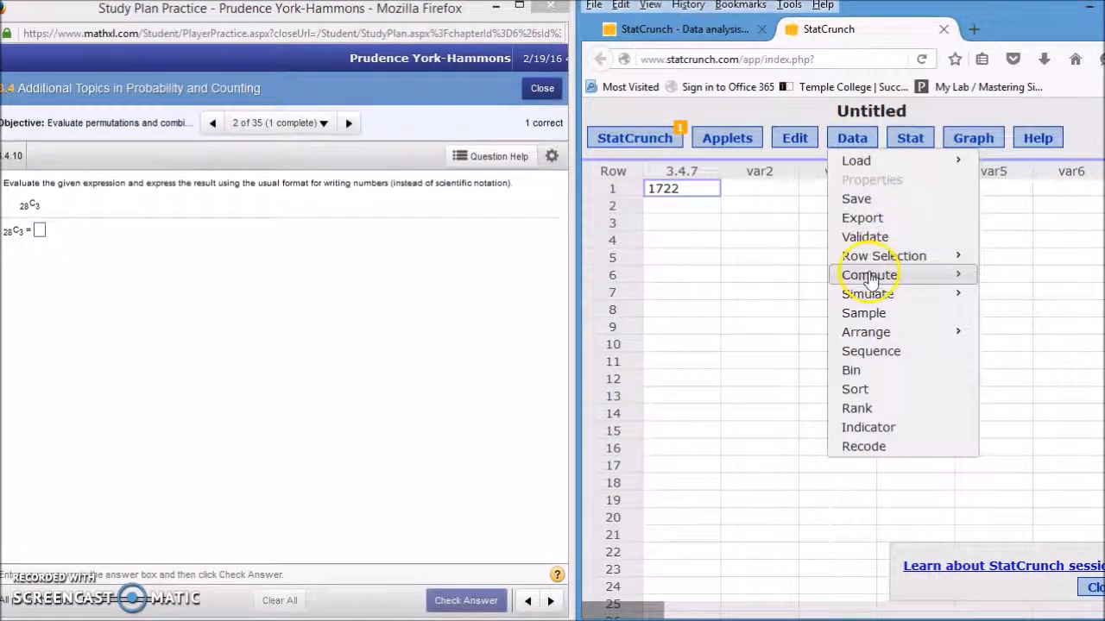
mouse_move(949, 276)
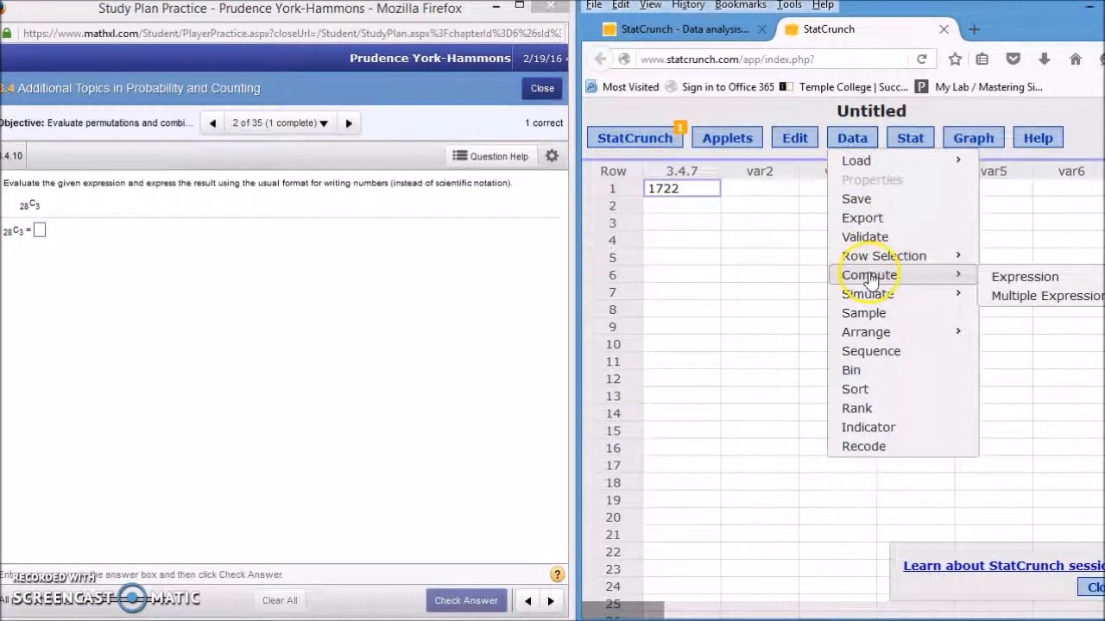
click(1006, 283)
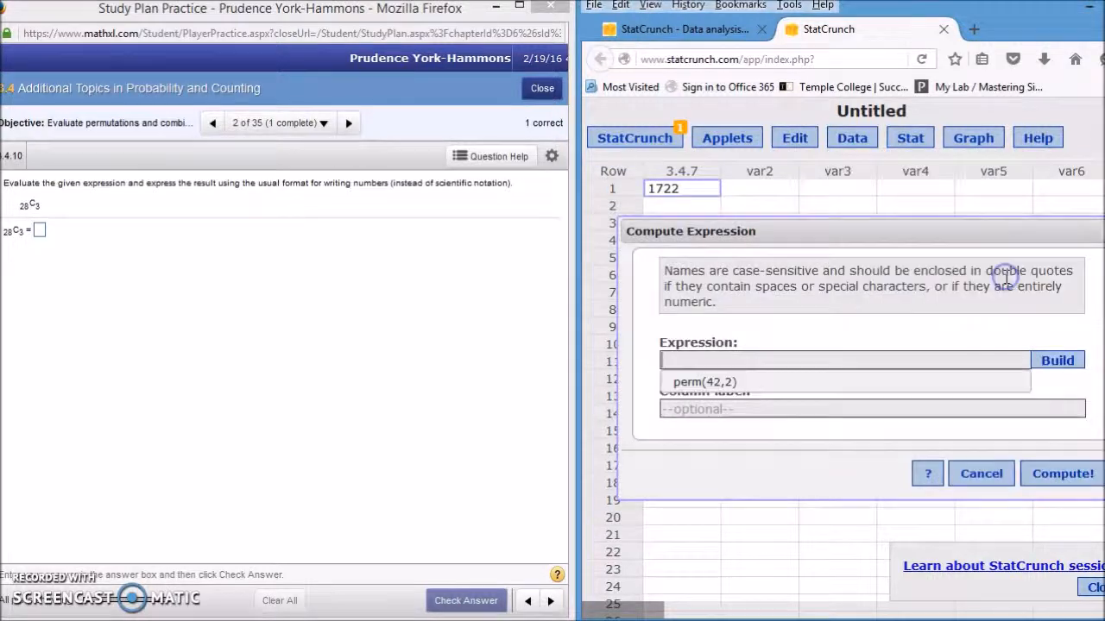
click(1053, 361)
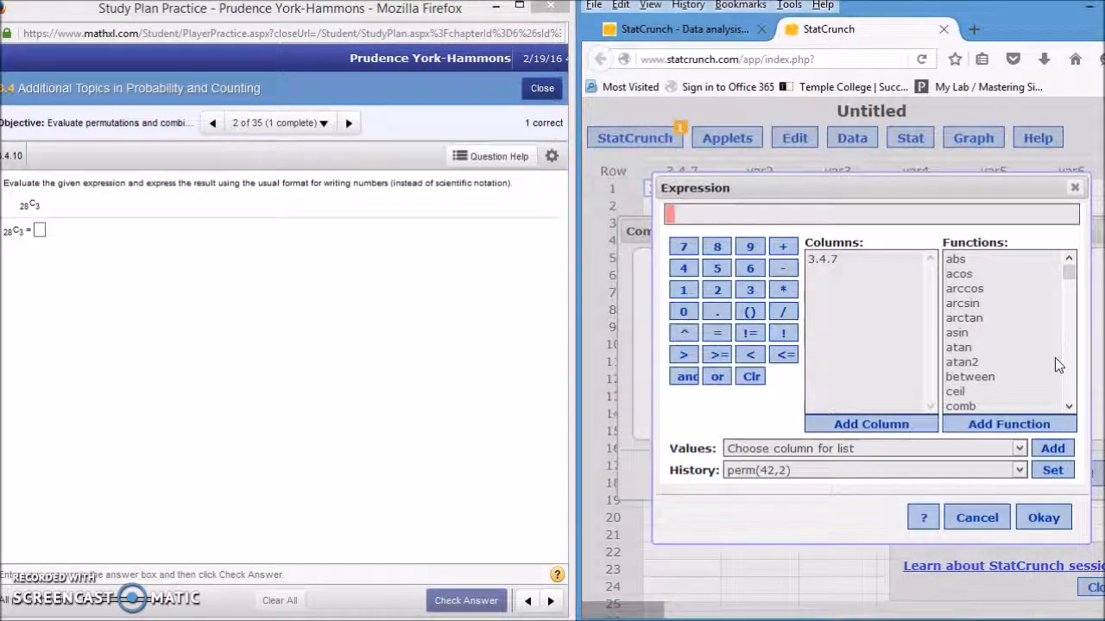
double_click(962, 407)
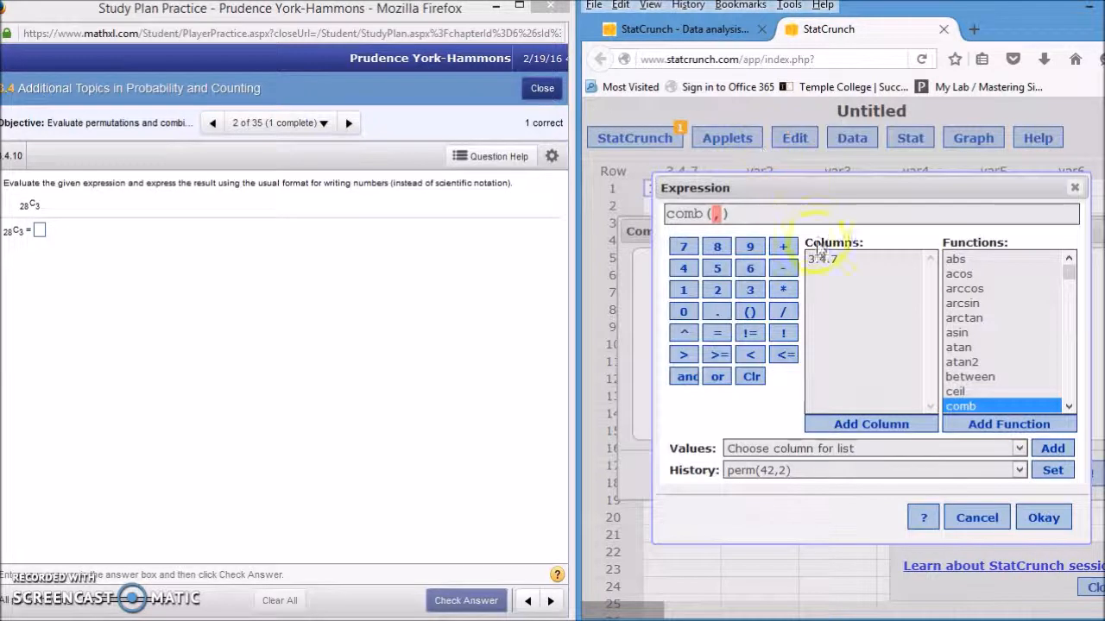
click(717, 291)
click(723, 252)
click(837, 220)
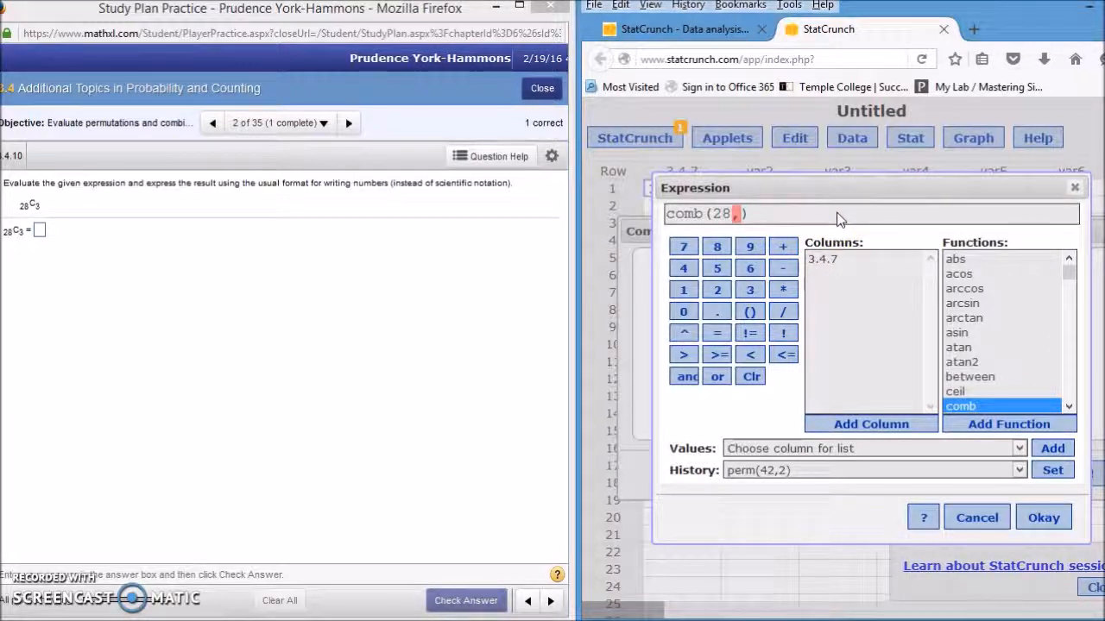
click(815, 216)
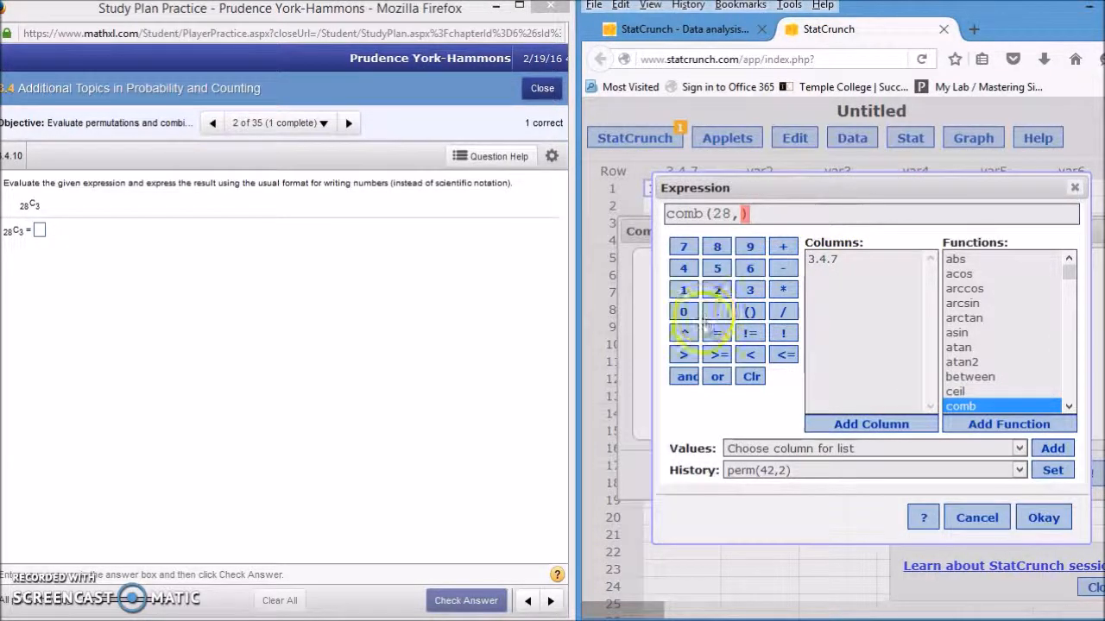
click(750, 291)
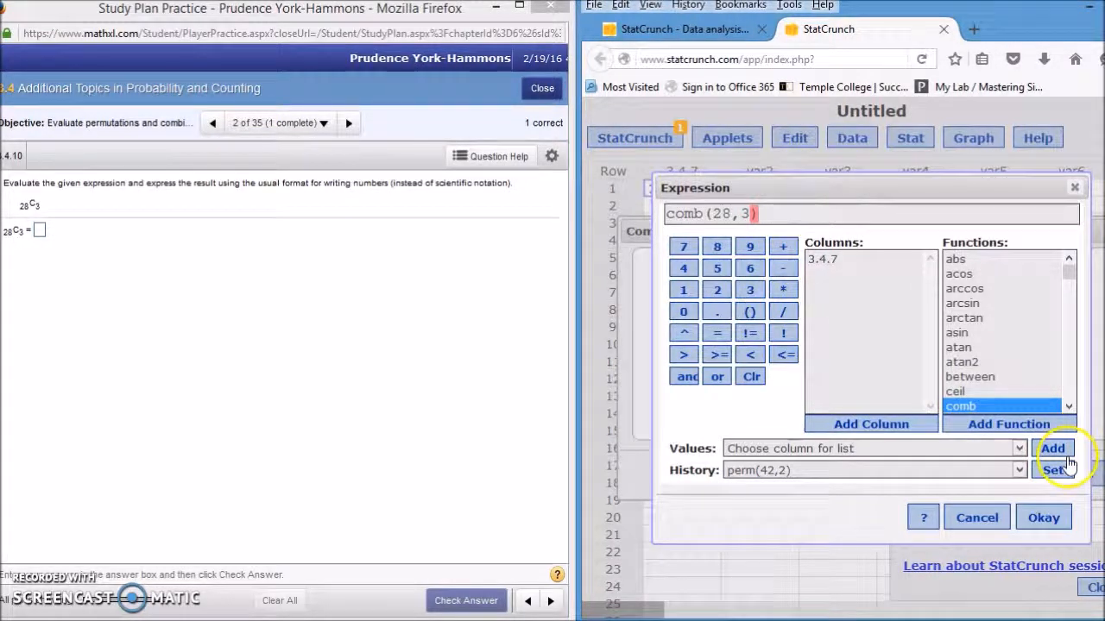
click(1044, 518)
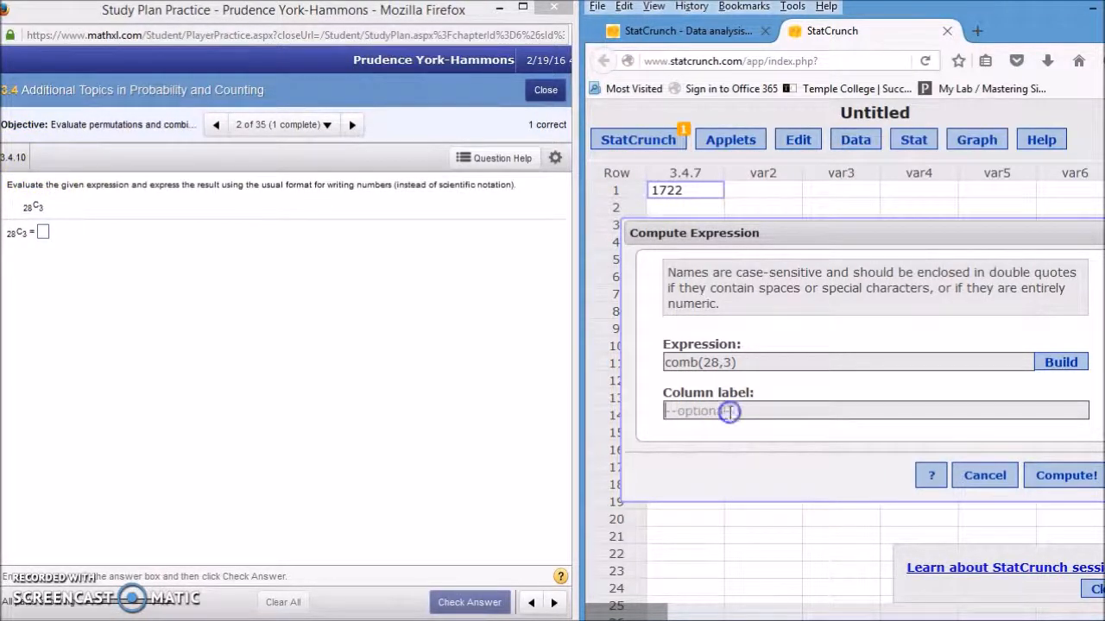
Step: Label the result column 3.4.10 and compute the combination expression into the data table
text(3.4.10)
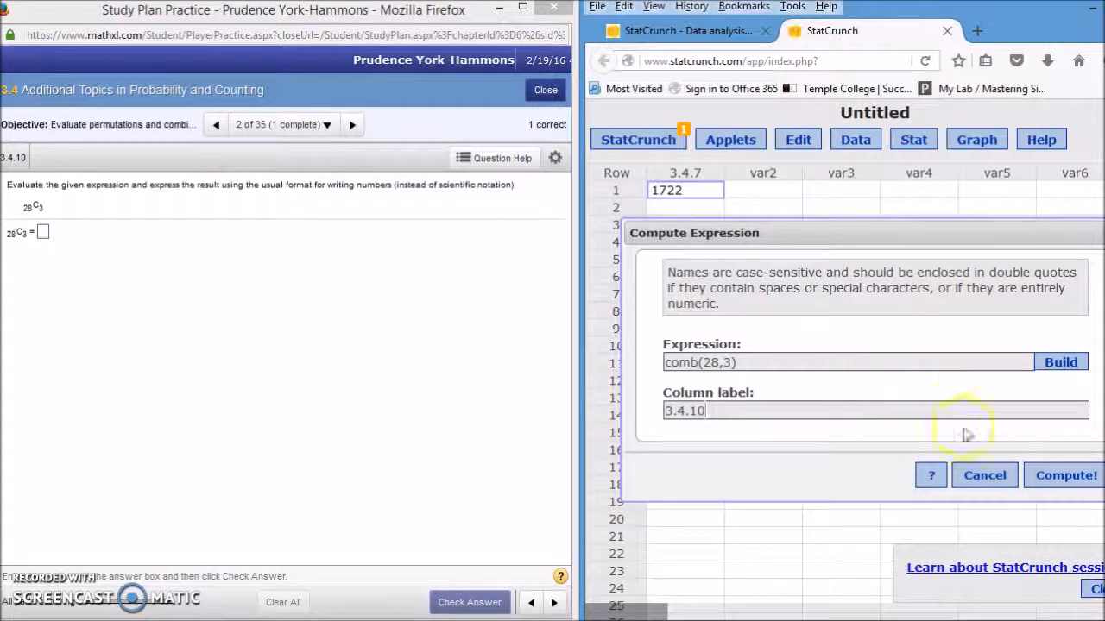
click(1057, 479)
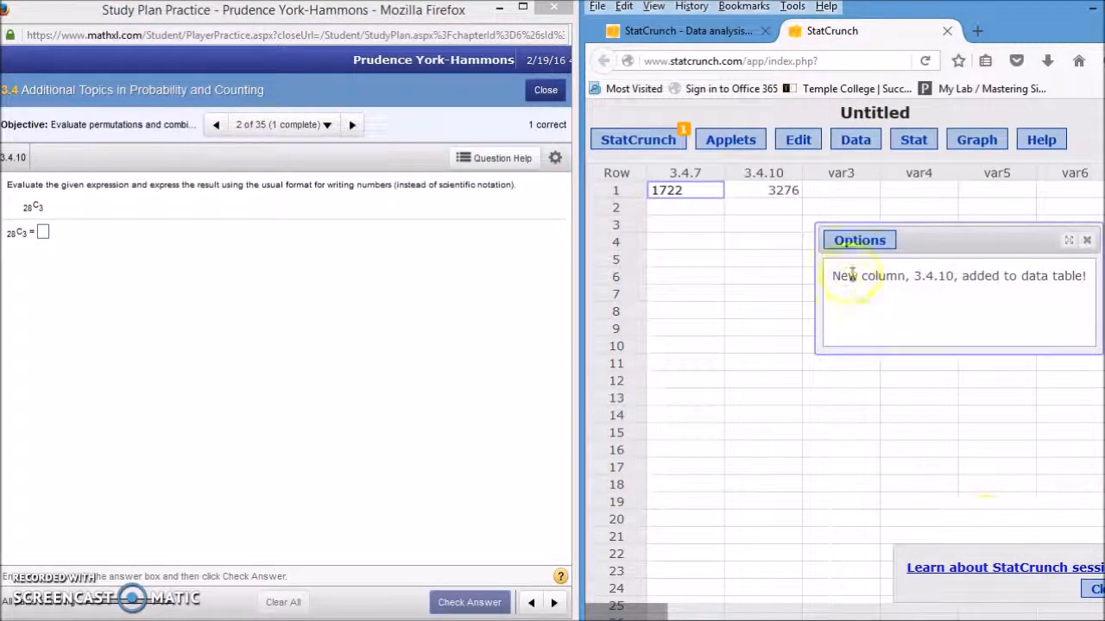
Step: Dismiss the new-column message, answer practice question 3.4.10 with 3276, check it, and advance to the following question
click(1085, 242)
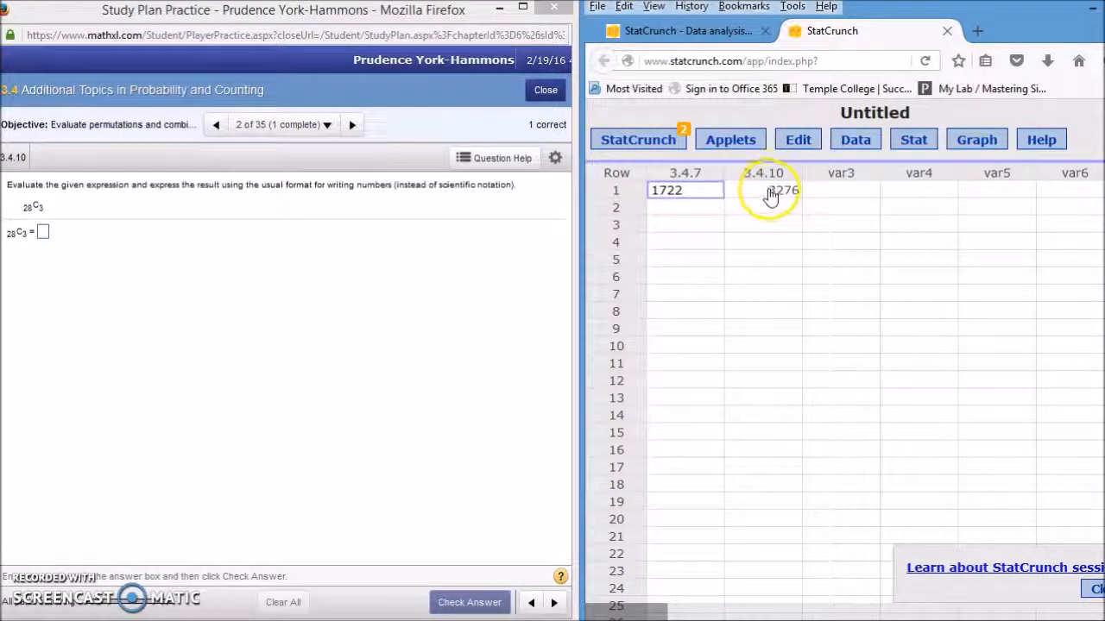
click(42, 233)
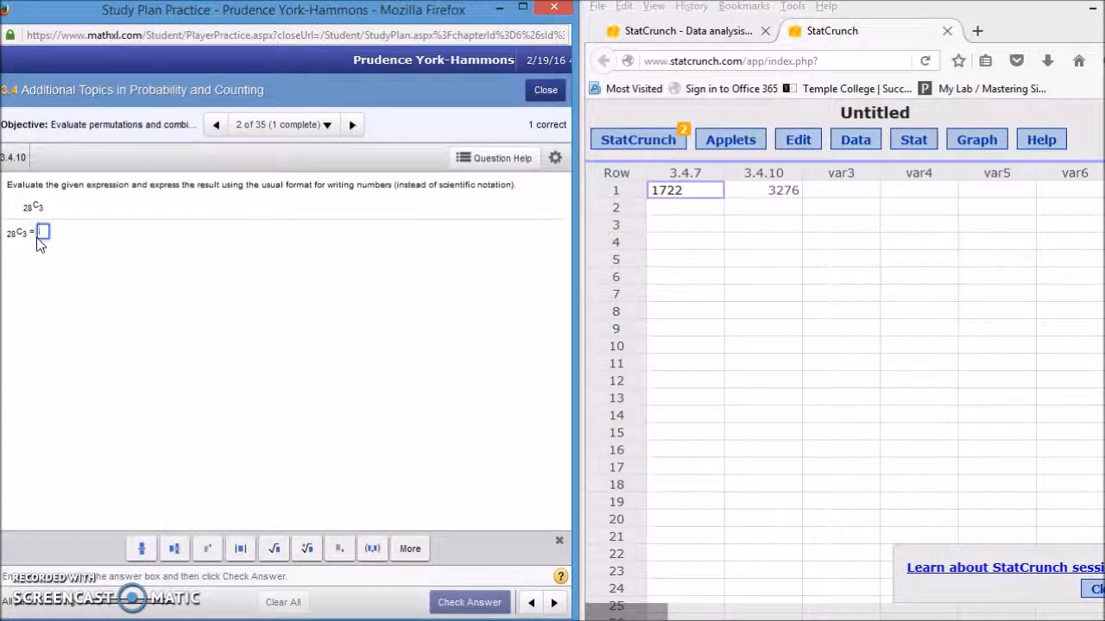
text(3276)
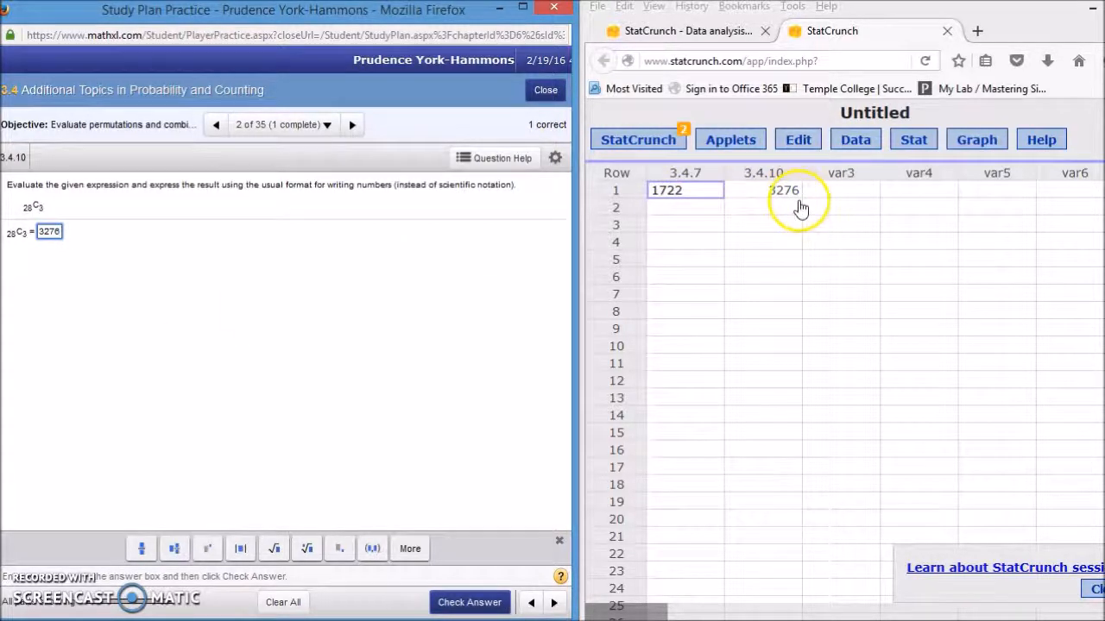
click(135, 276)
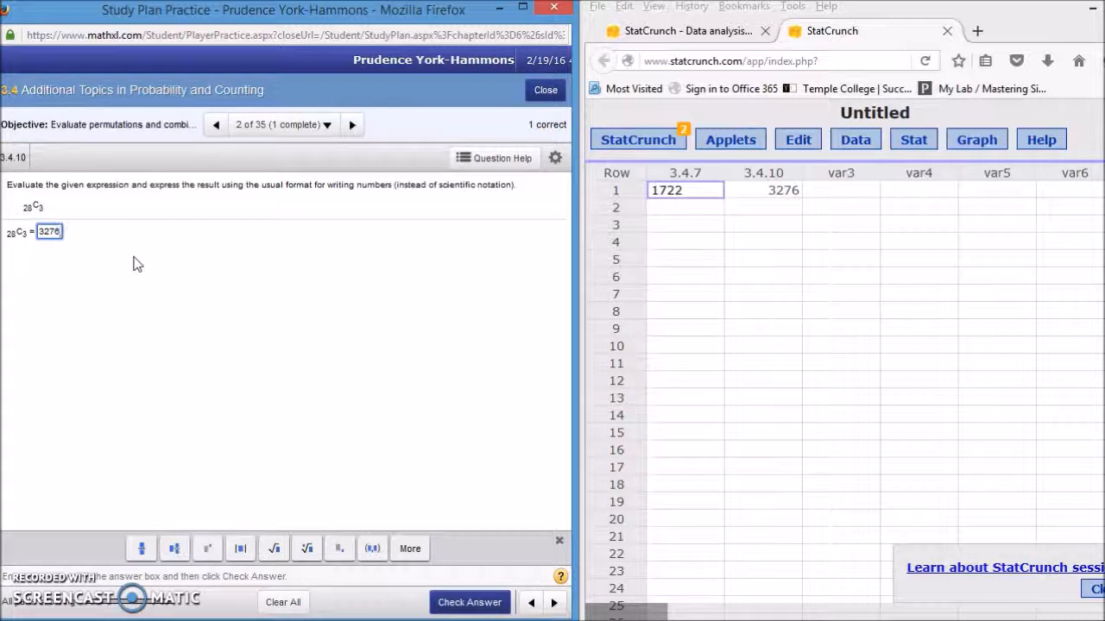
click(467, 604)
click(467, 608)
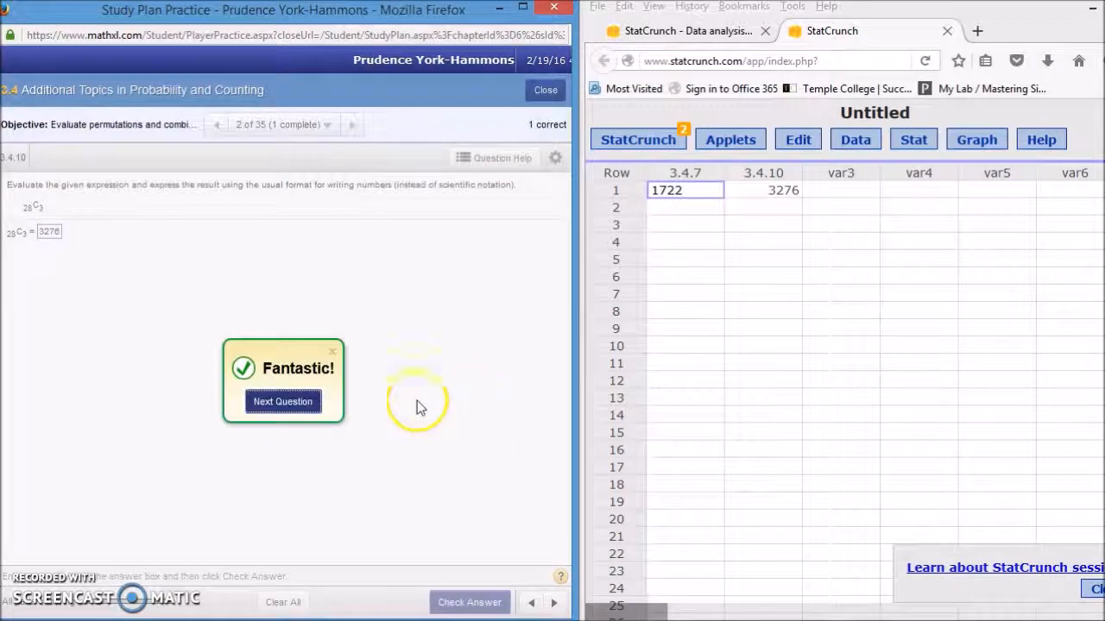
click(298, 402)
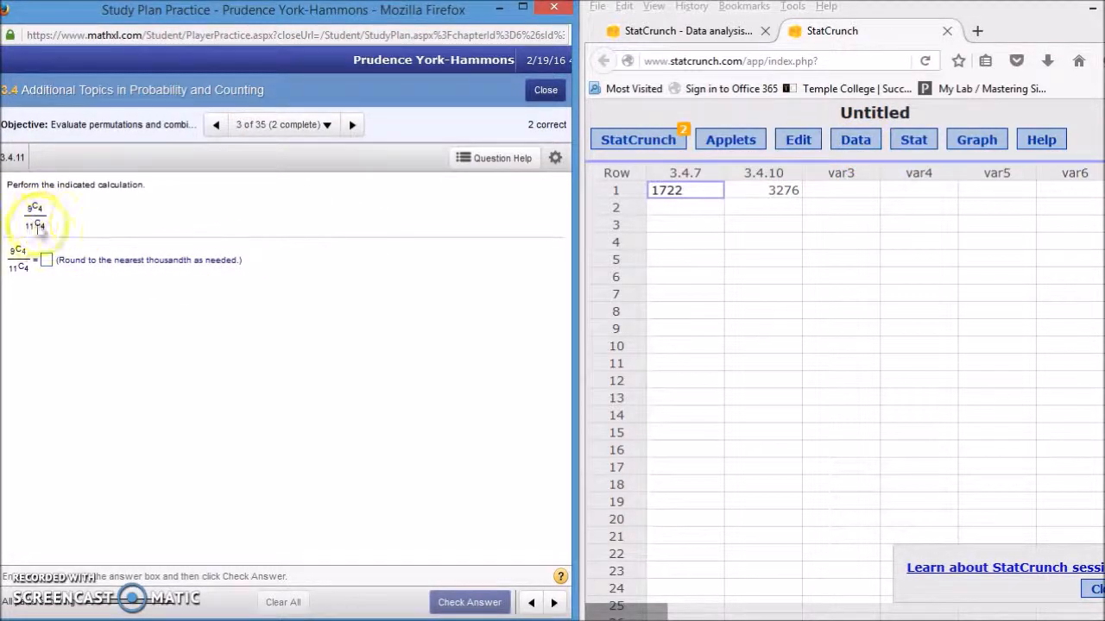
Step: In StatCrunch, build the compute expression comb(9,4)/comb(11,4) with the combination function and accept it
click(865, 146)
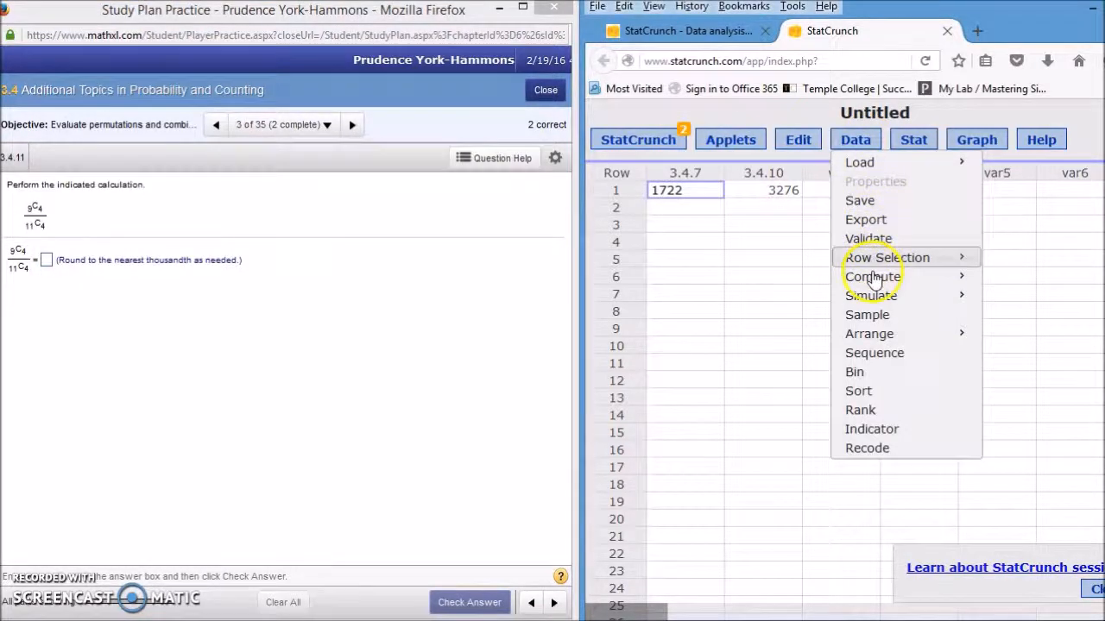
mouse_move(873, 280)
click(1014, 279)
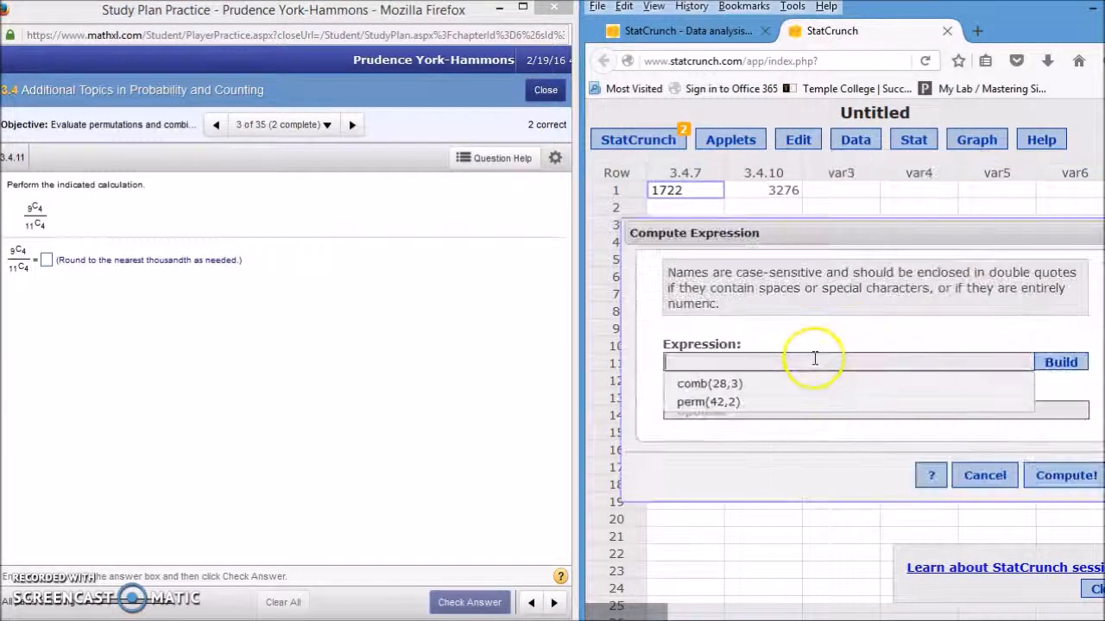
click(1060, 363)
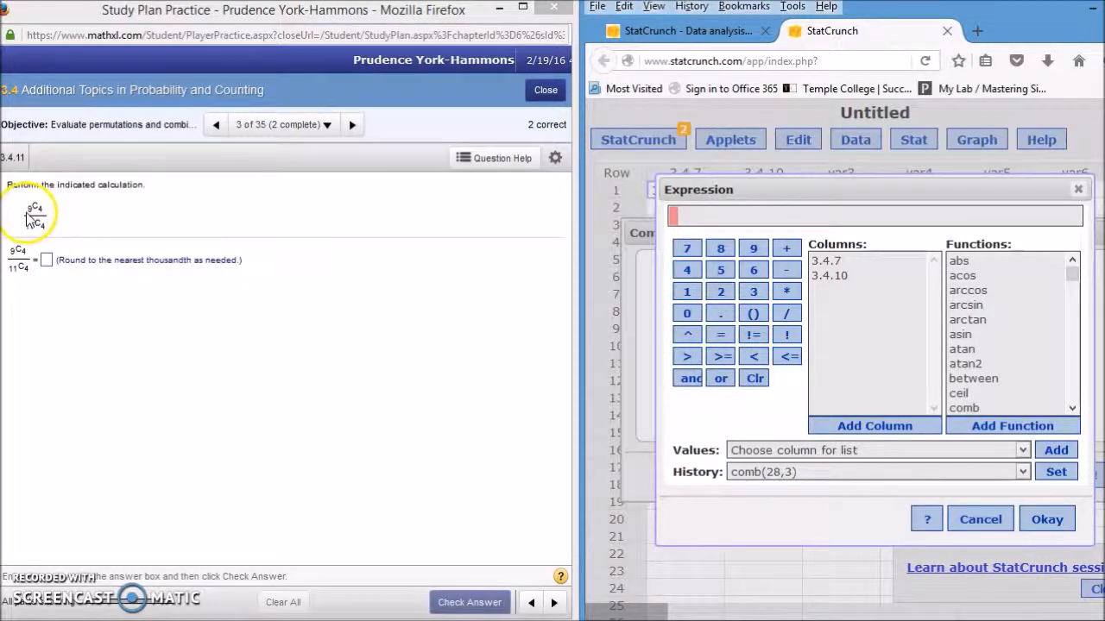
click(970, 408)
click(970, 410)
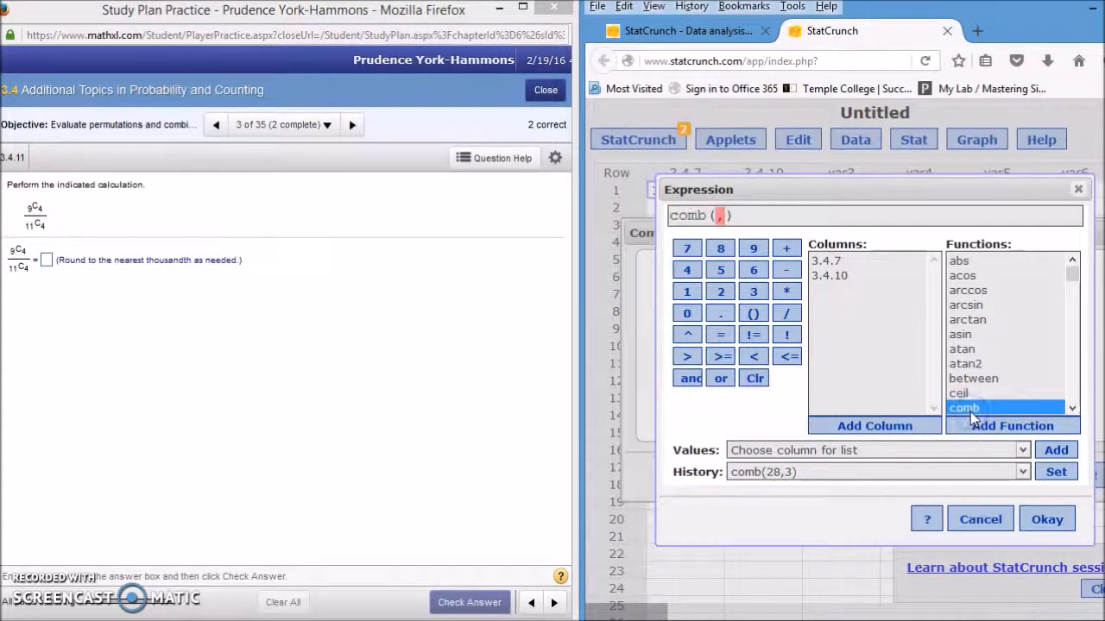
text(9,4)
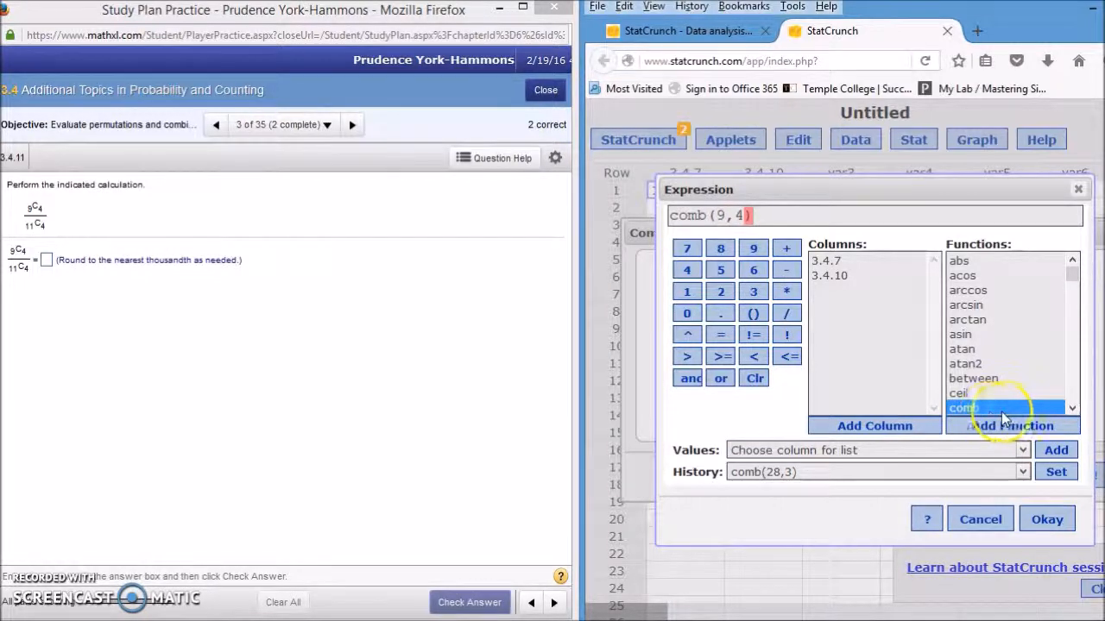
key(Right)
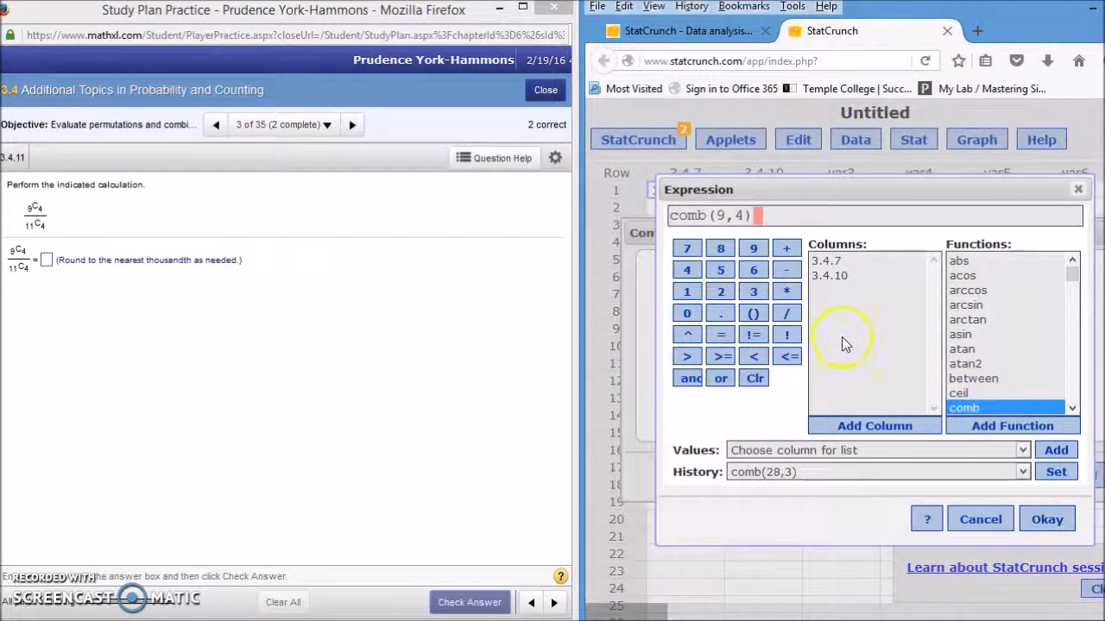
click(786, 314)
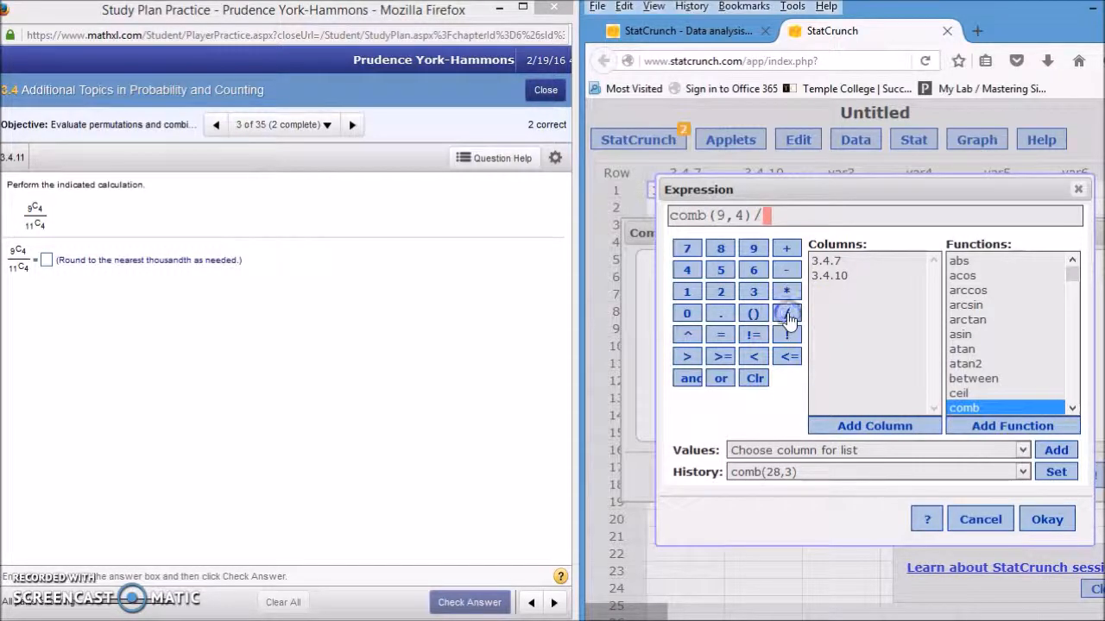
double_click(972, 409)
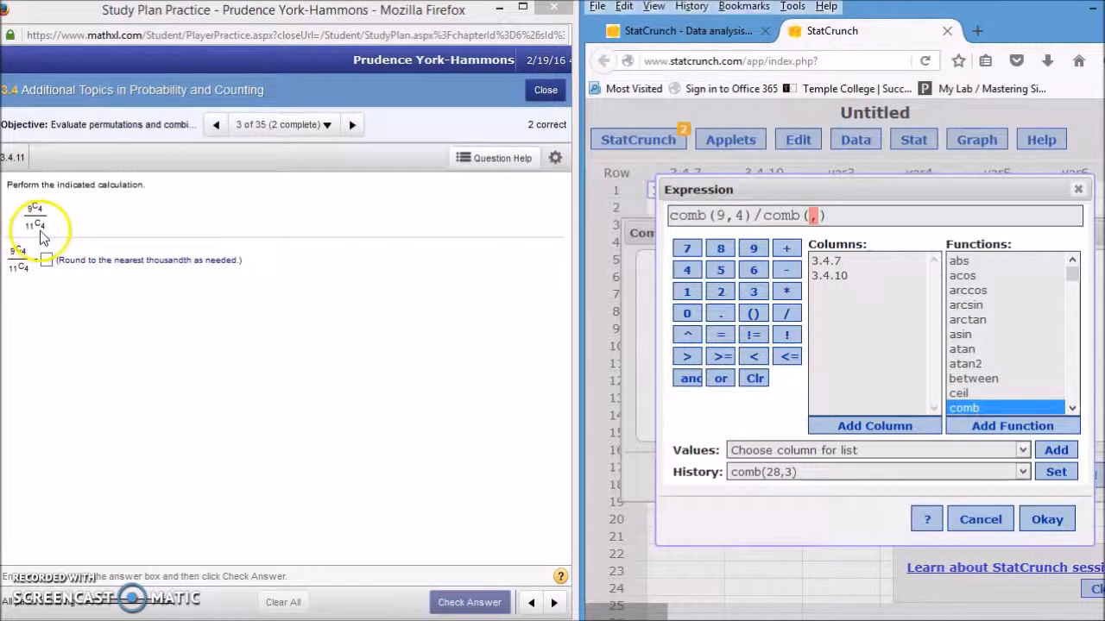
text(11,)
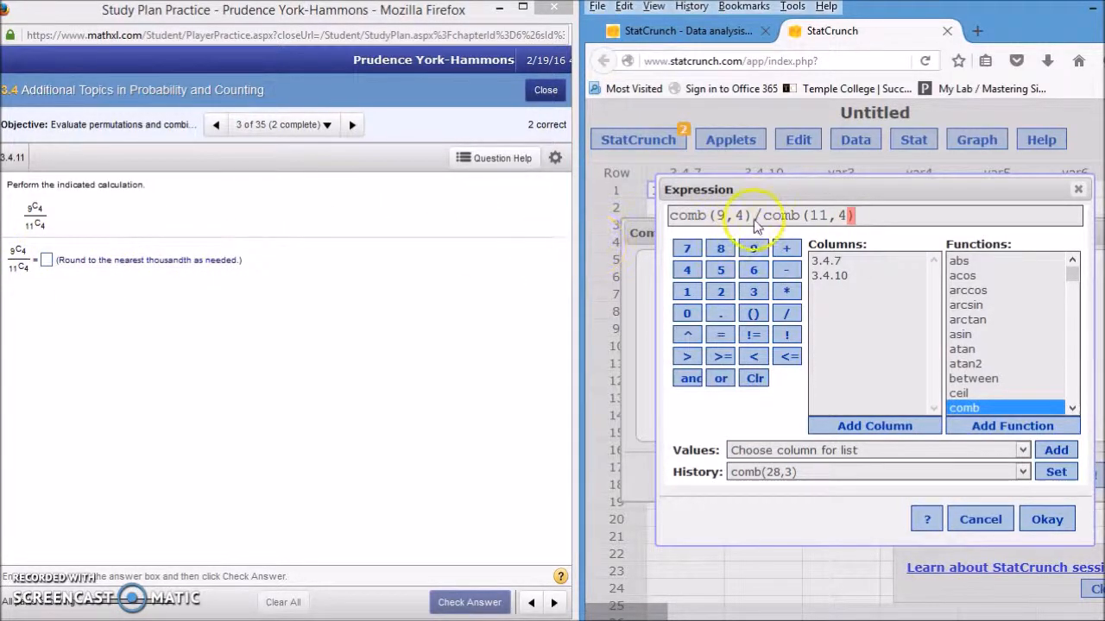
click(1042, 521)
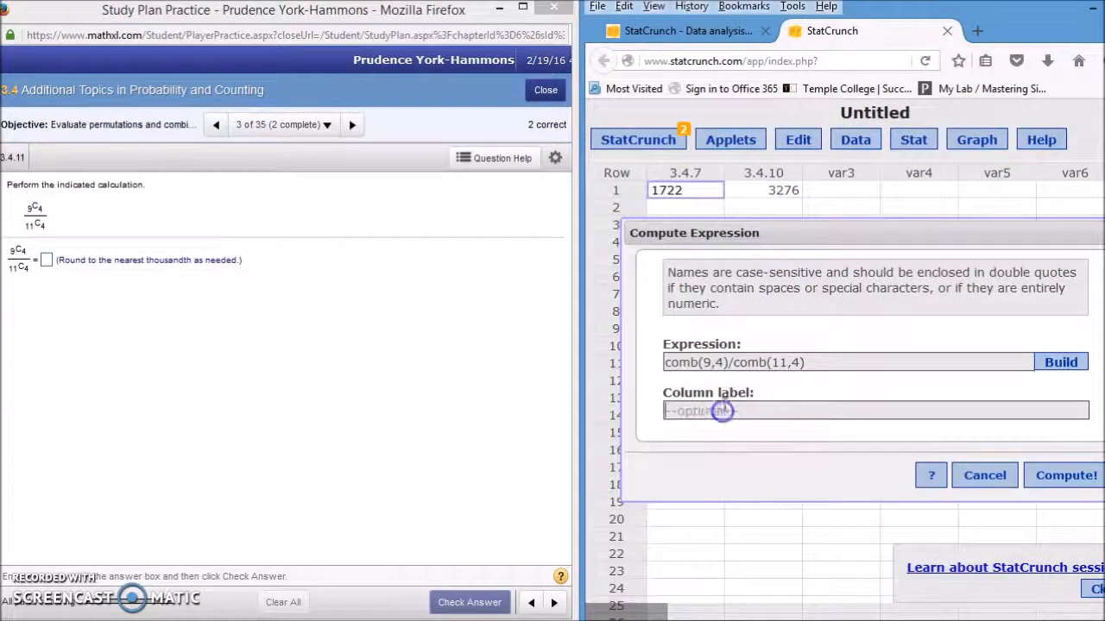
Step: Label the result column 3.4.11, compute the combination quotient into the data table, and dismiss the result message
text(3.4.11)
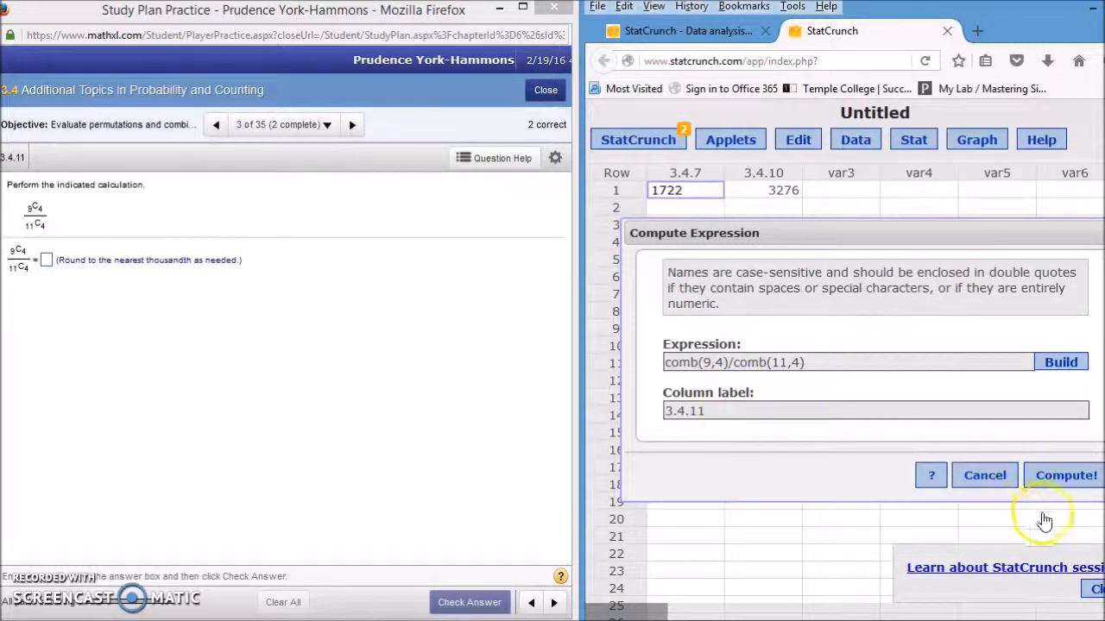
click(1067, 479)
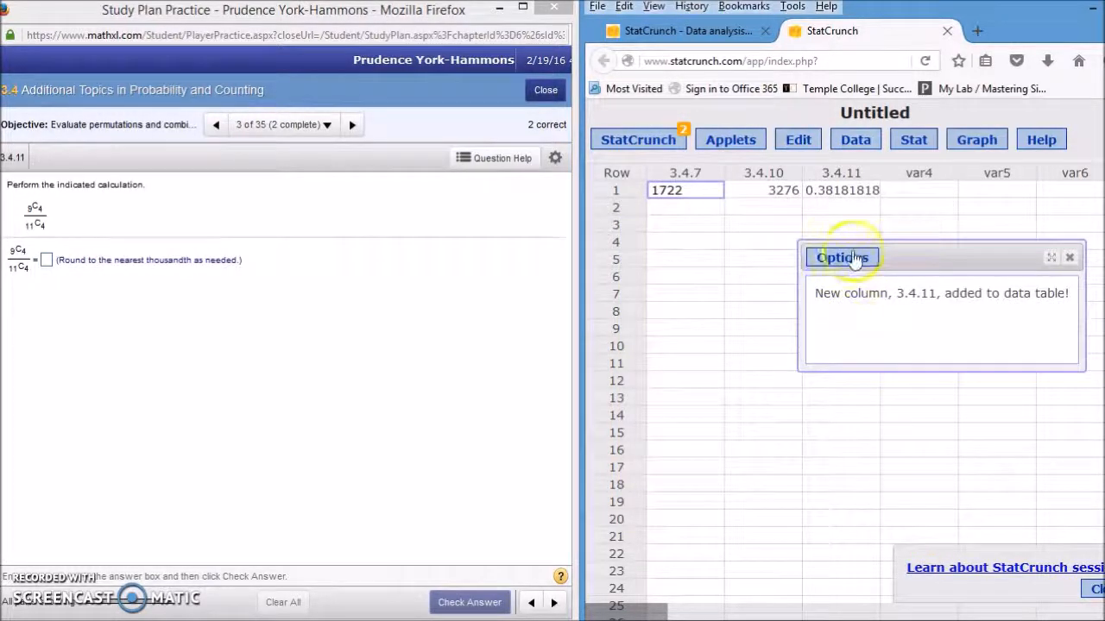
click(1070, 257)
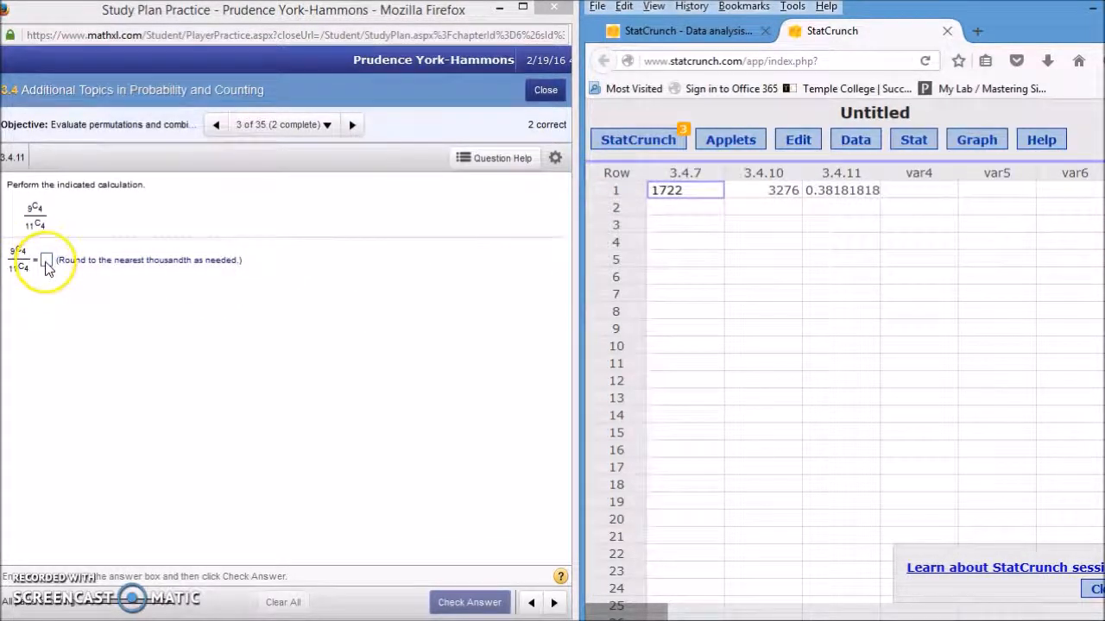
Step: Answer question 3.4.11 in the practice window with .382, rounded to the nearest thousandth, check it, and advance to the following question
drag(146, 261, 213, 270)
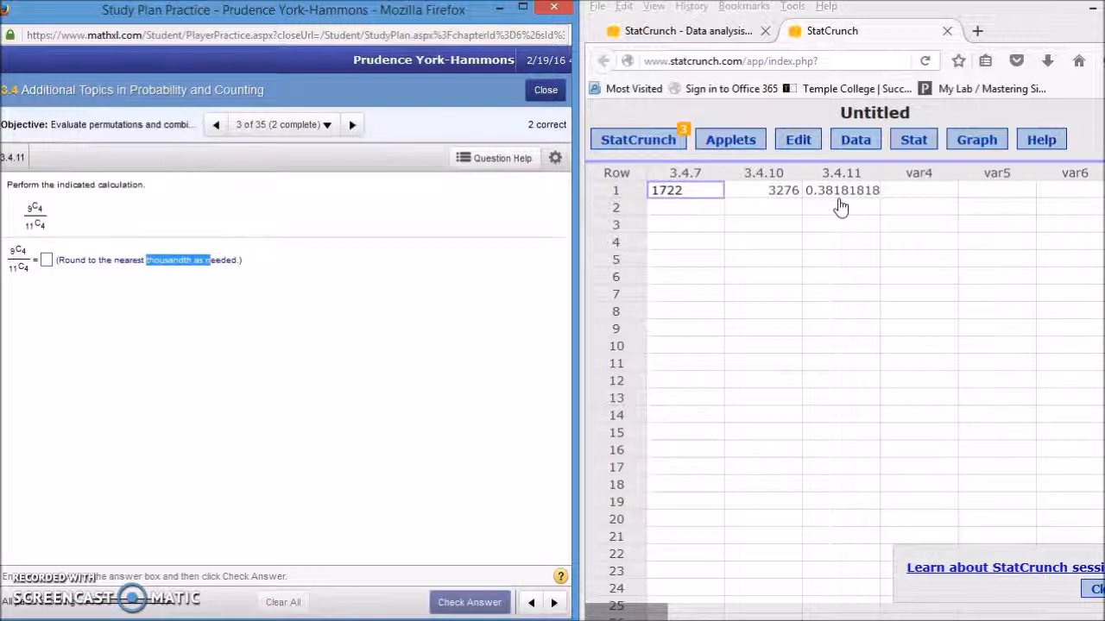
click(46, 259)
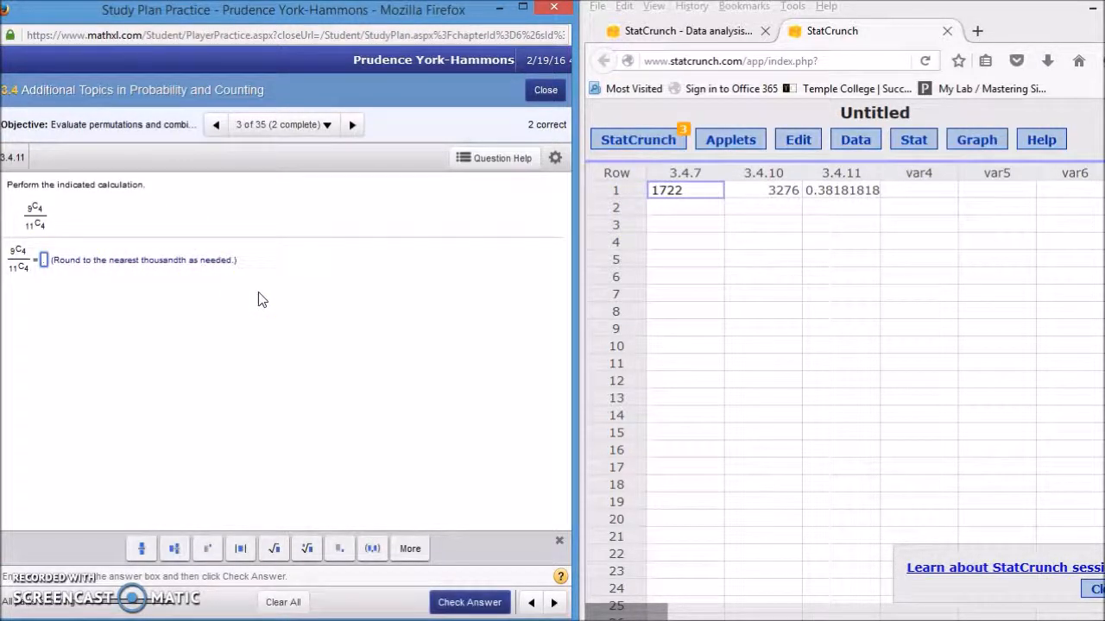
text(.382)
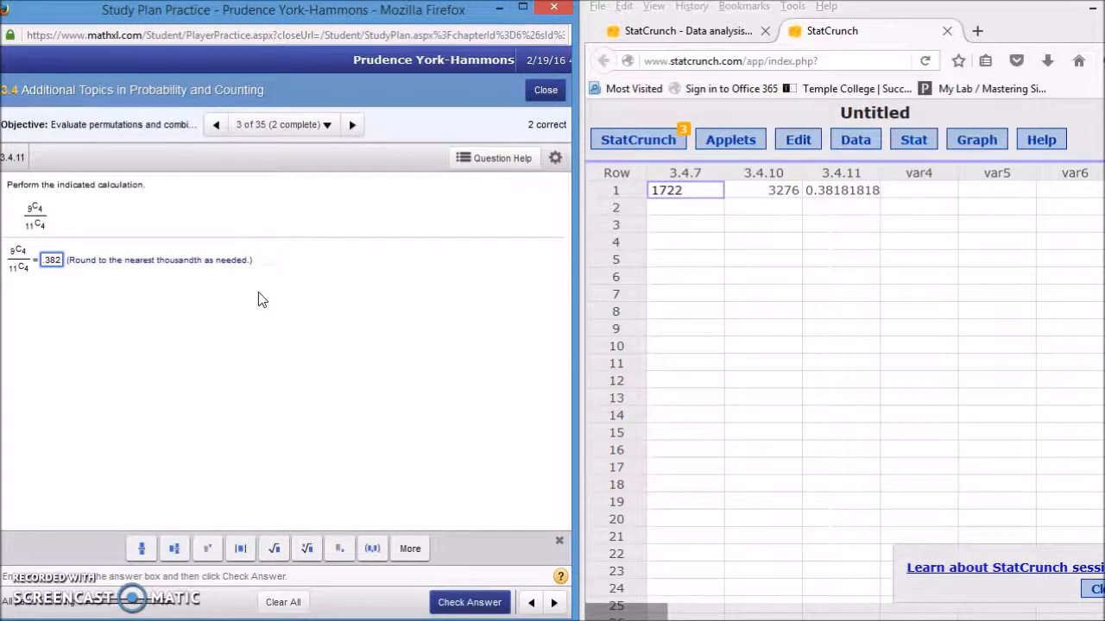
click(470, 603)
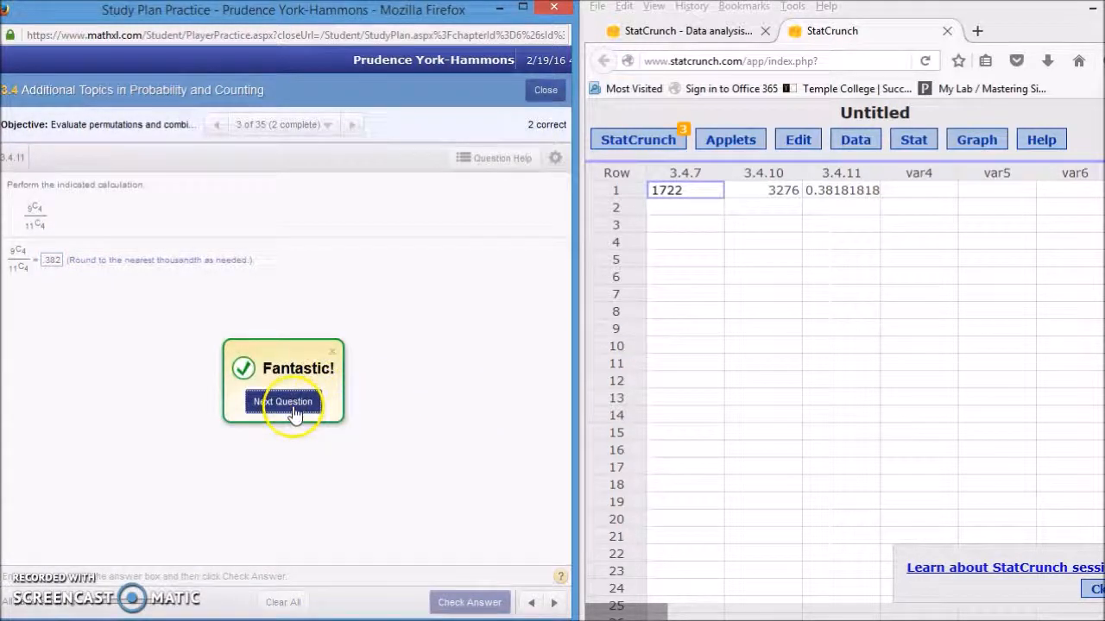
click(293, 411)
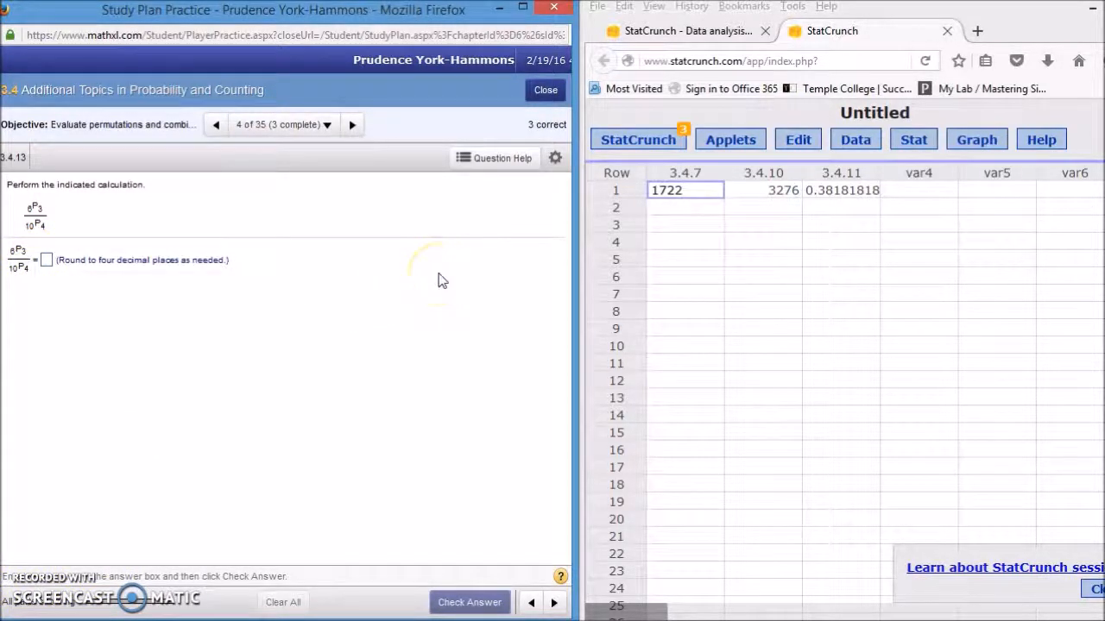
Step: In StatCrunch, open the expression builder for a new compute expression and insert the perm function
click(866, 145)
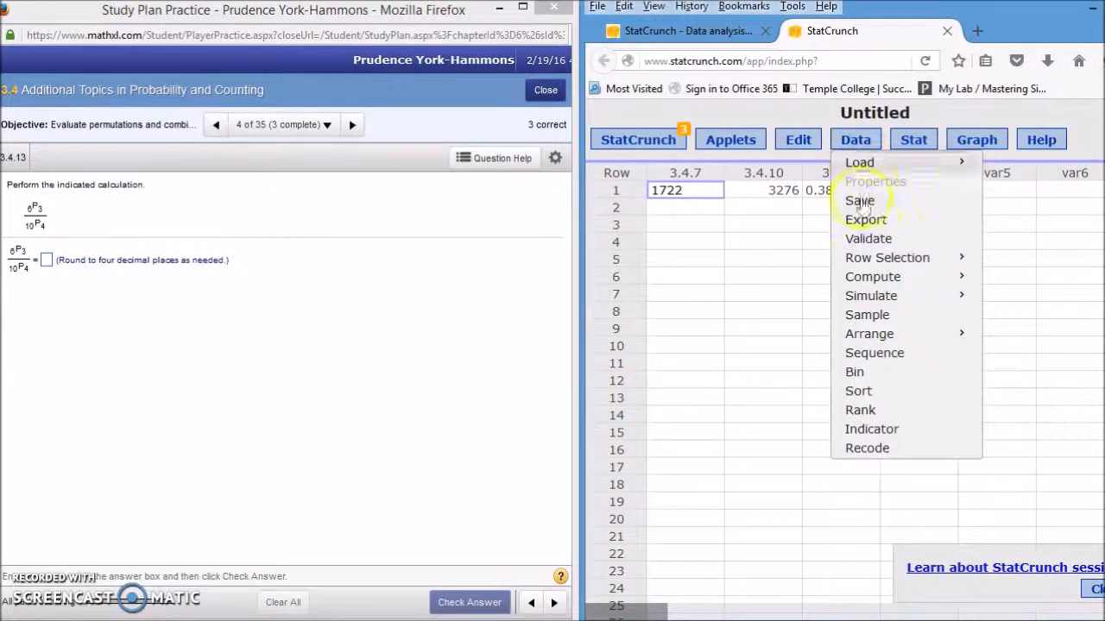
mouse_move(867, 282)
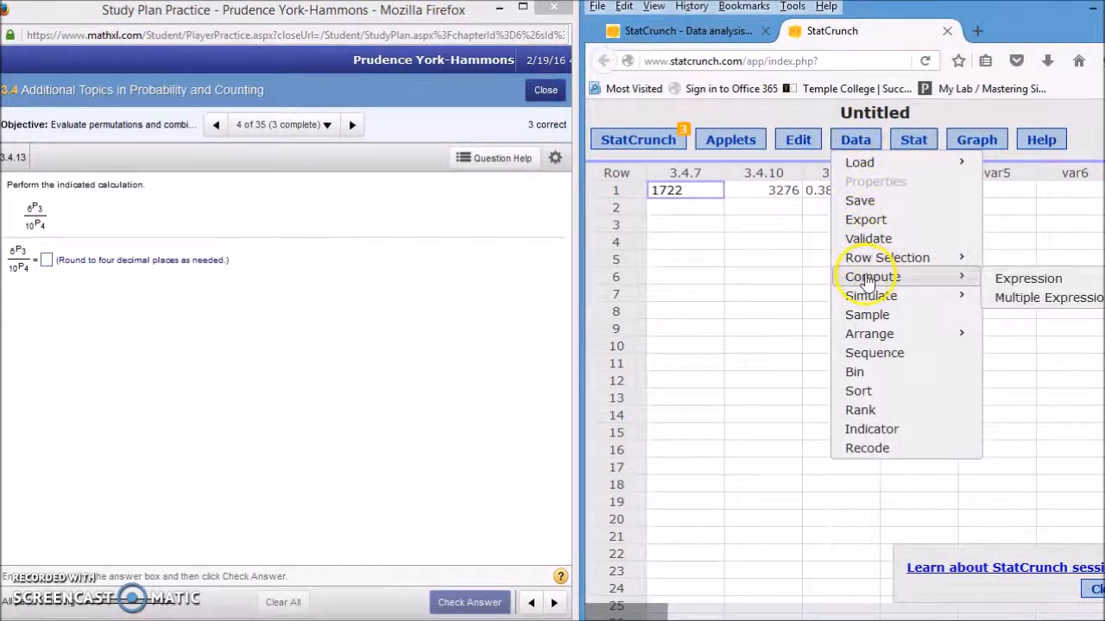
click(1016, 278)
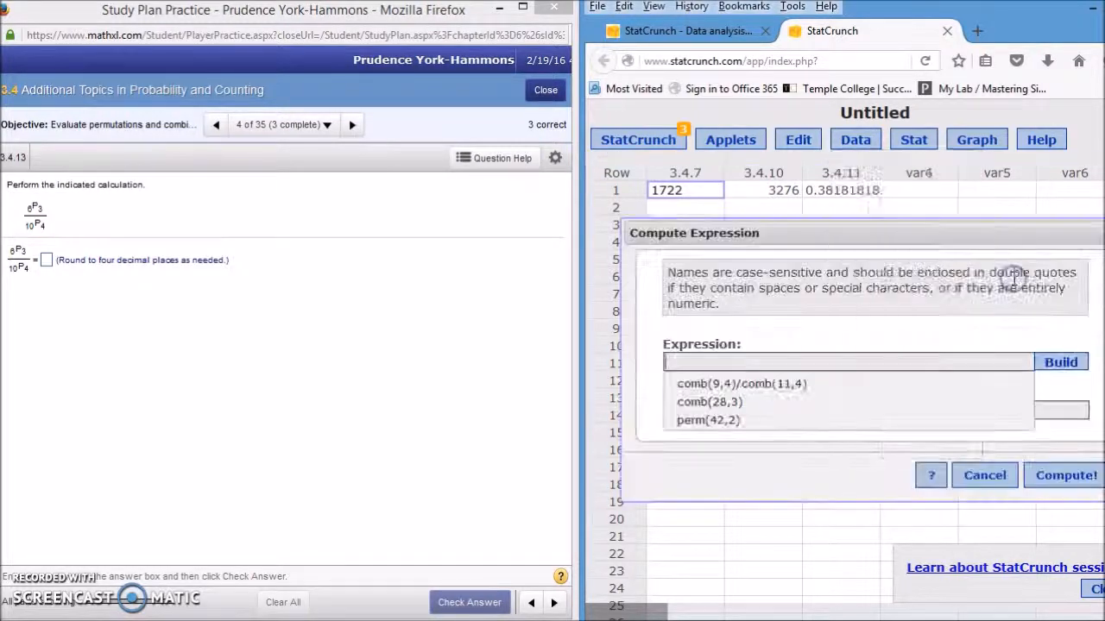
click(1060, 361)
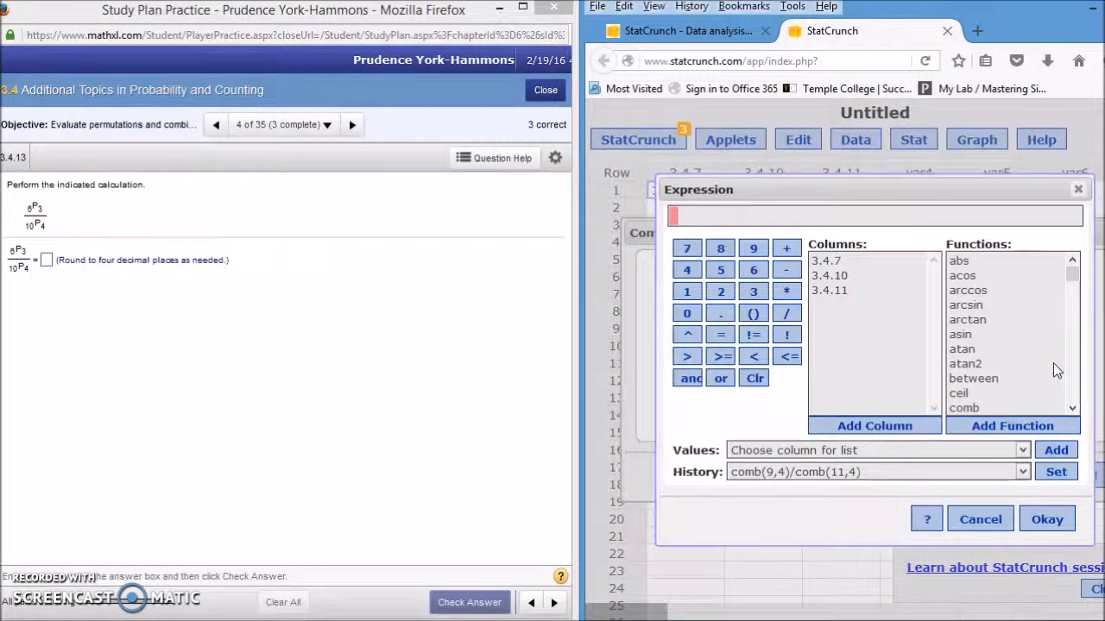
click(1075, 397)
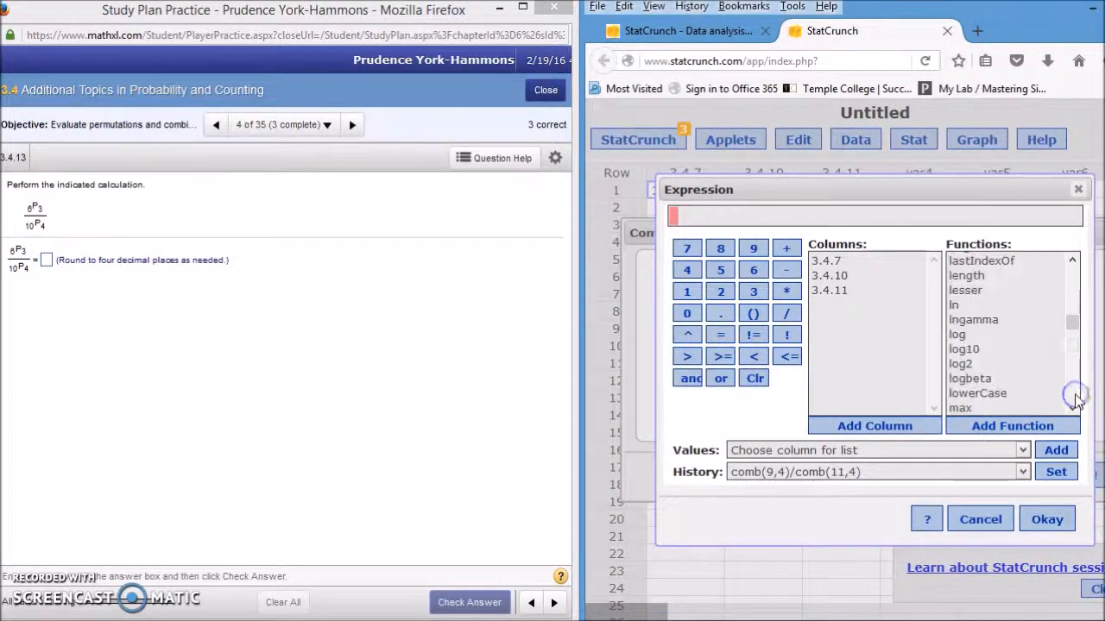
drag(1076, 362, 1074, 355)
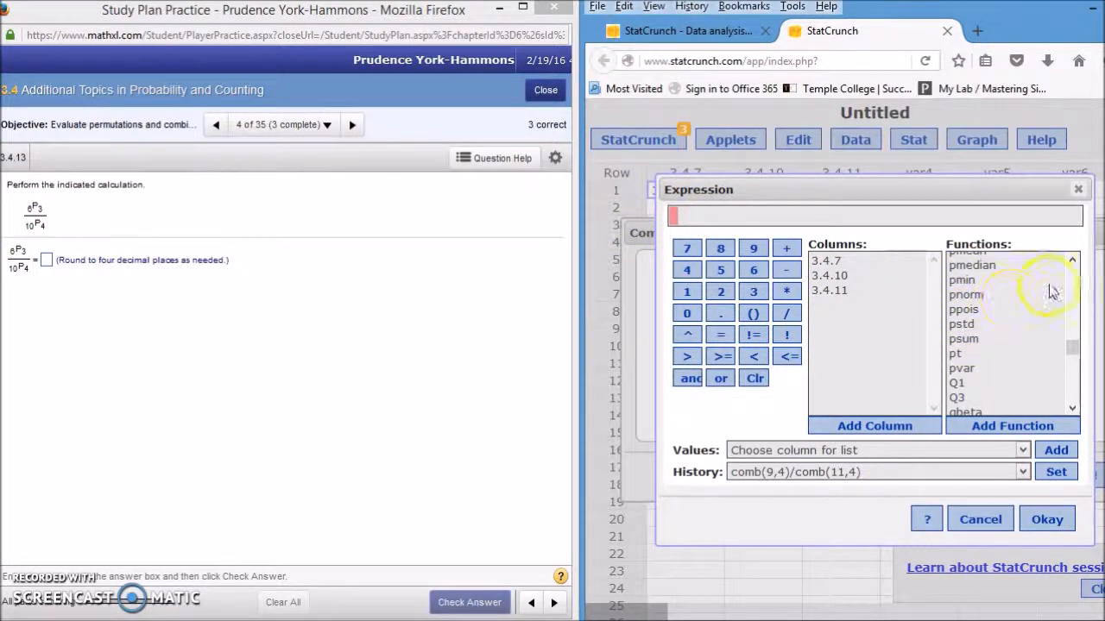
click(1073, 261)
click(1072, 260)
click(1073, 260)
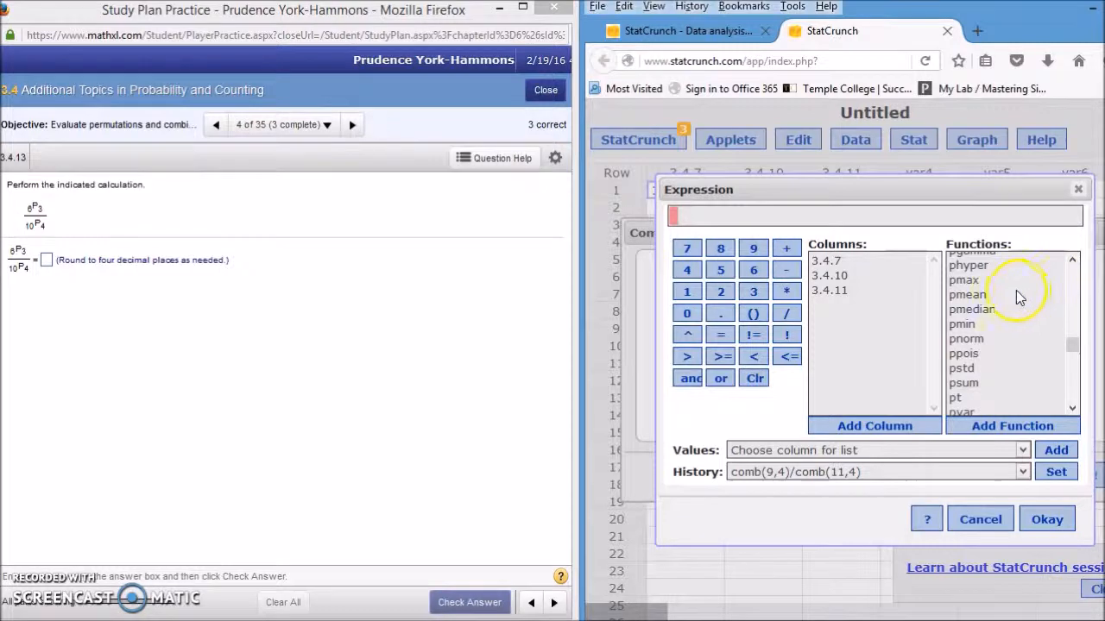
click(1072, 260)
click(1073, 261)
click(1073, 261)
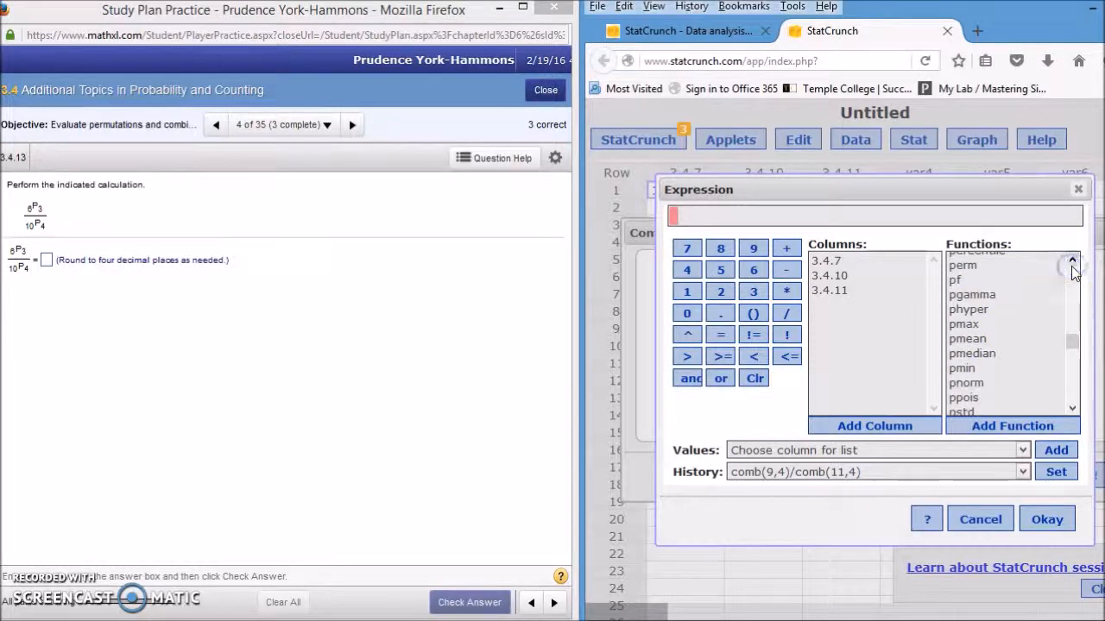
double_click(963, 267)
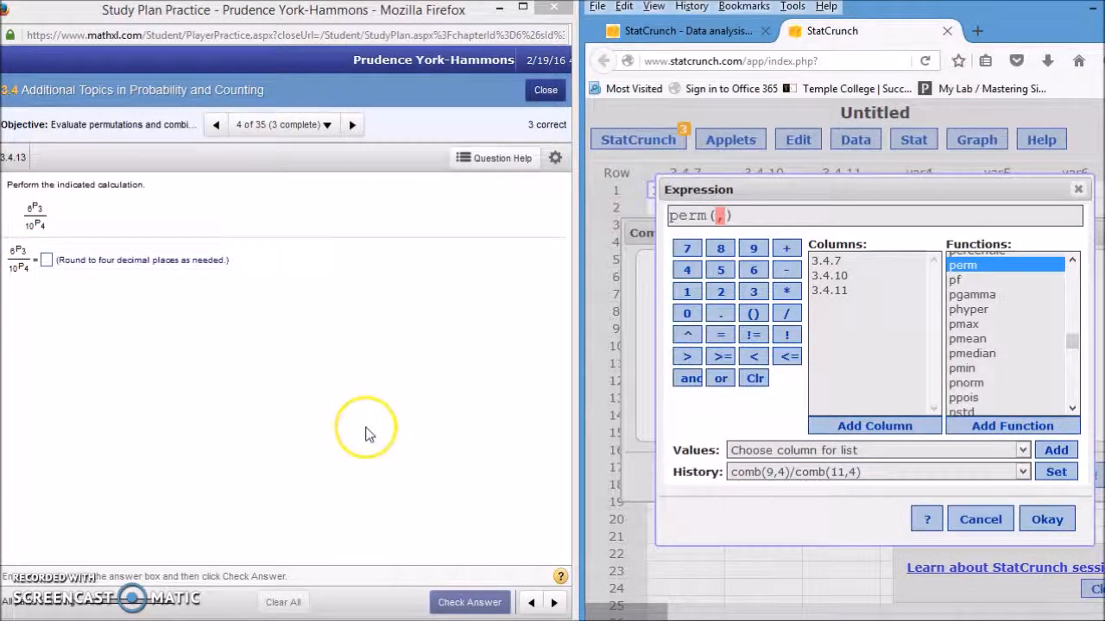
Step: Complete the permutation quotient for question 3.4.13 as perm(6,3)/perm(10,4) and accept the expression
text(6)
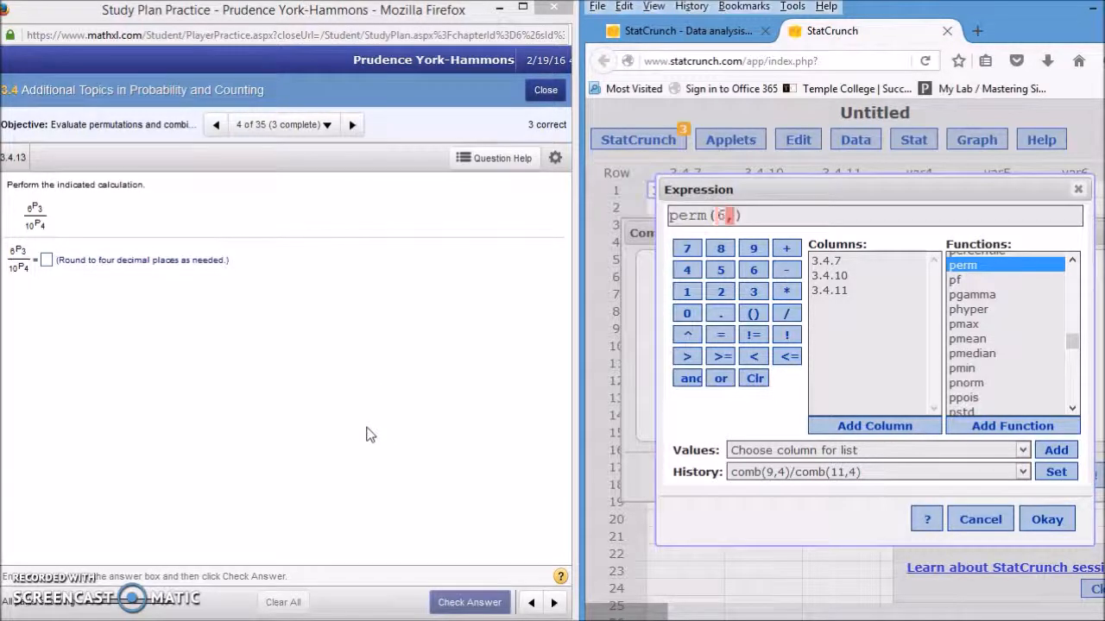
key(Right)
text(3)
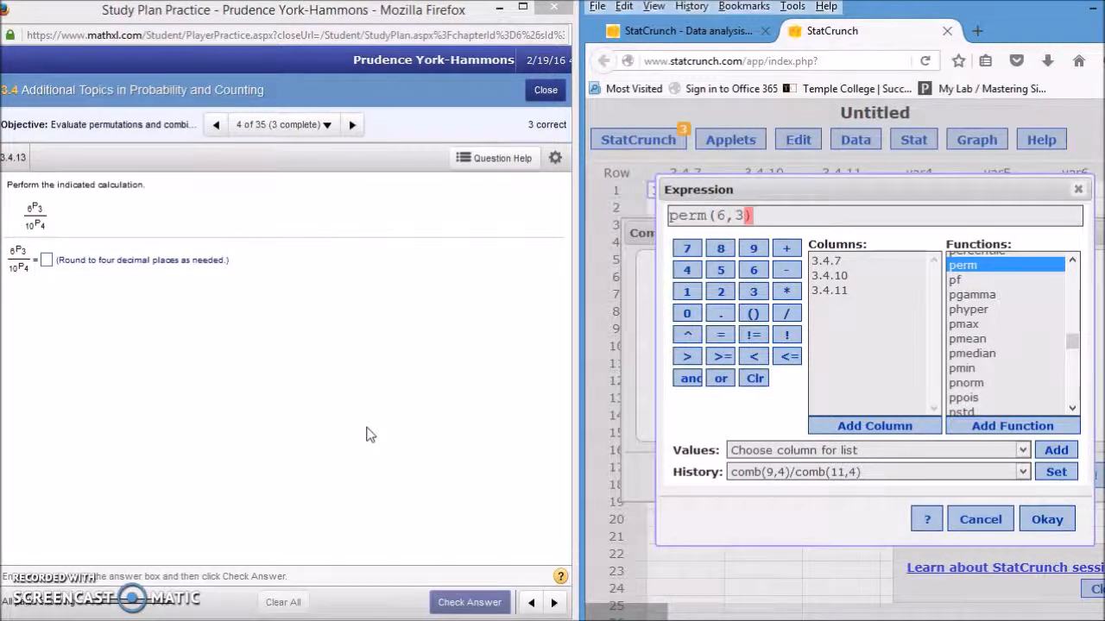
key(Right)
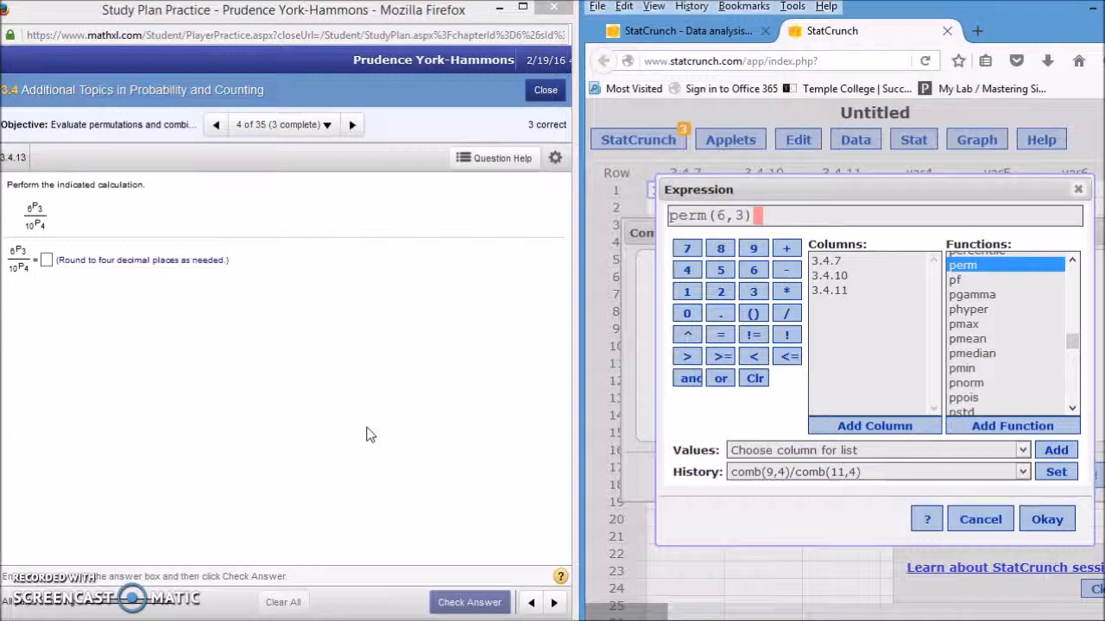
click(788, 315)
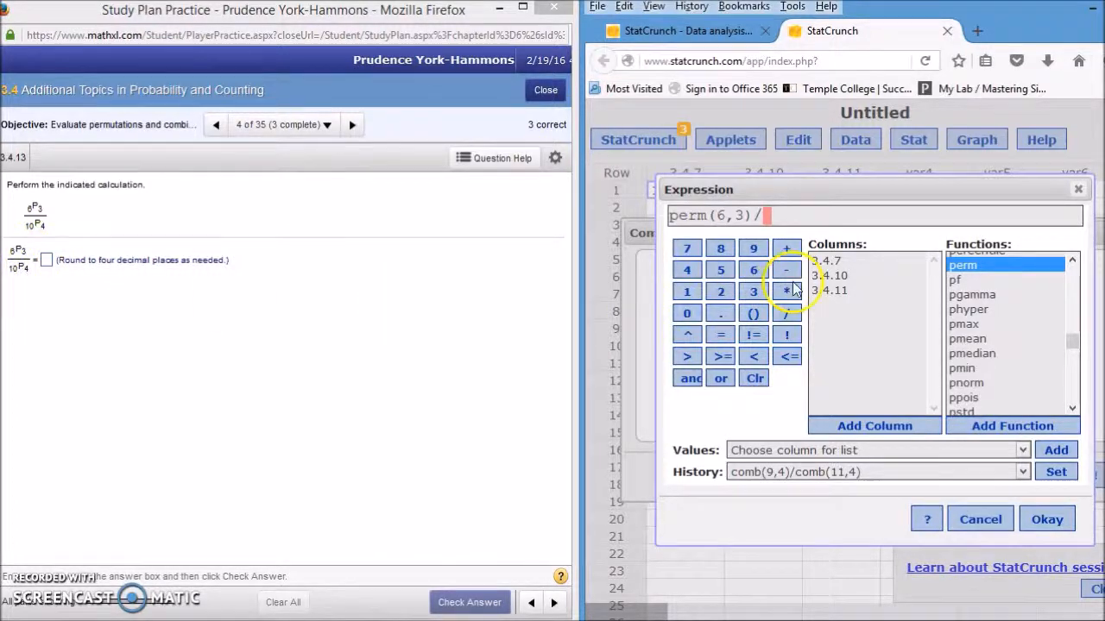
double_click(975, 267)
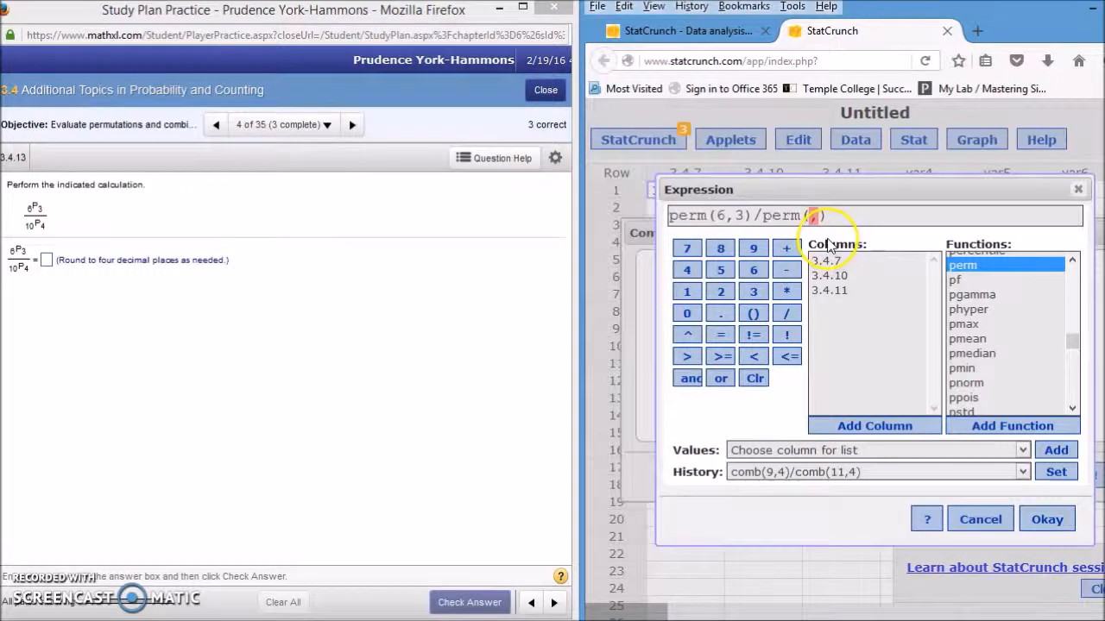
text(10,)
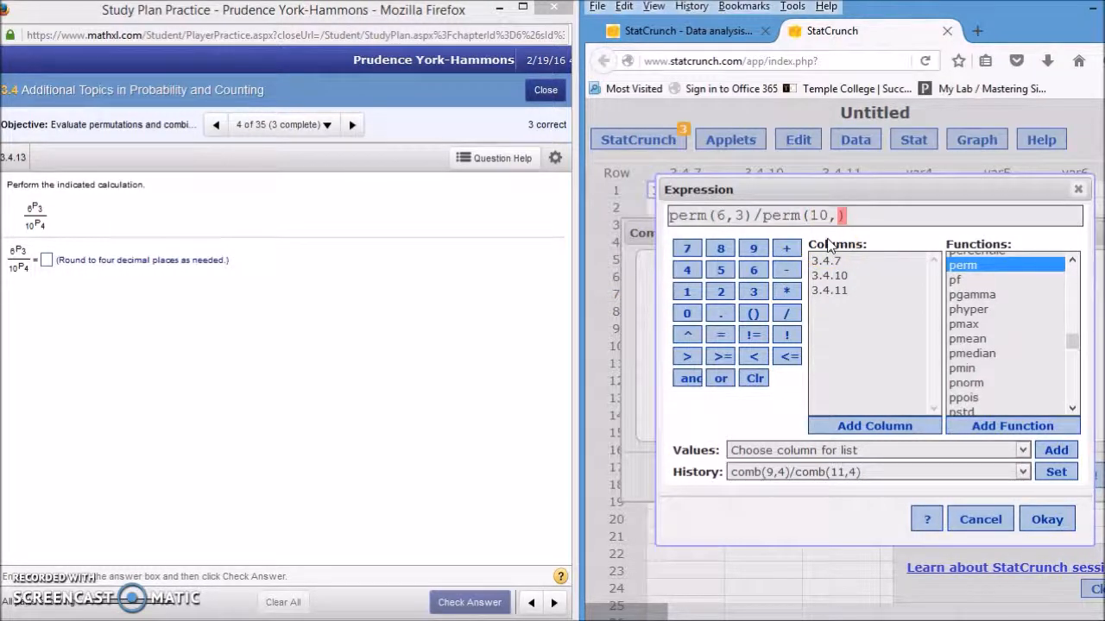
text(4)
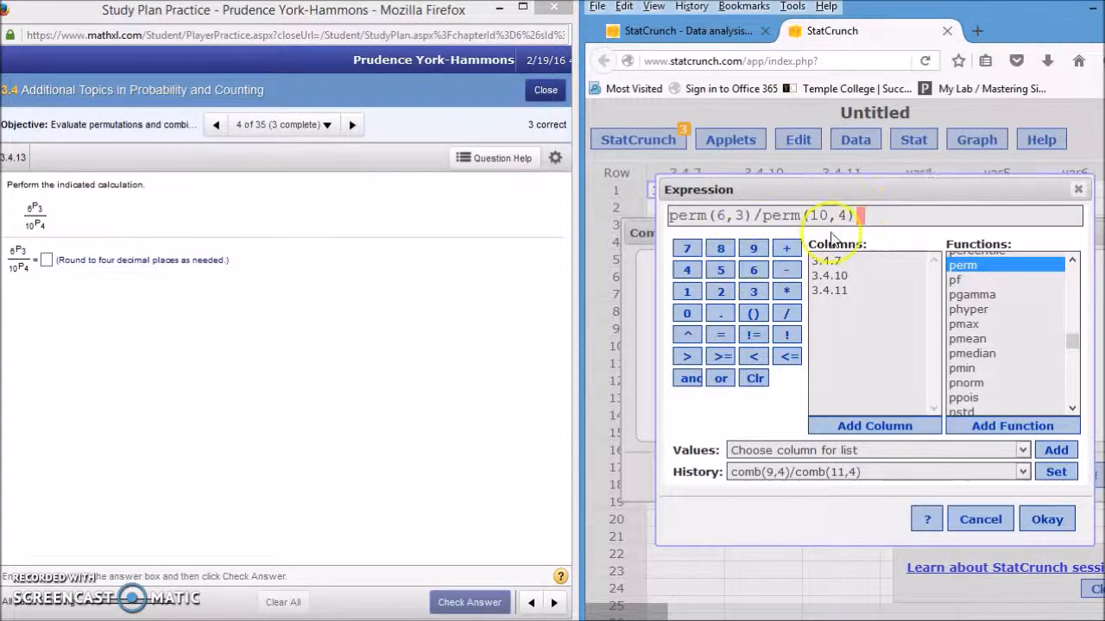
click(1047, 522)
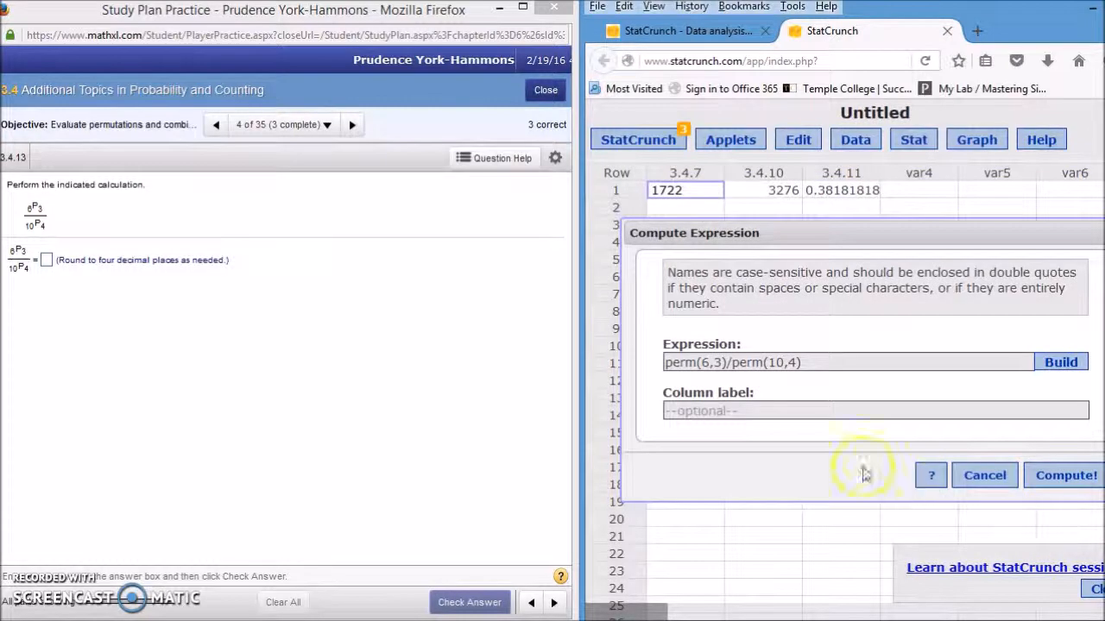
Step: Label the result column 3.4.13, compute the permutation quotient into the data table, and dismiss the result message
click(736, 409)
text(3)
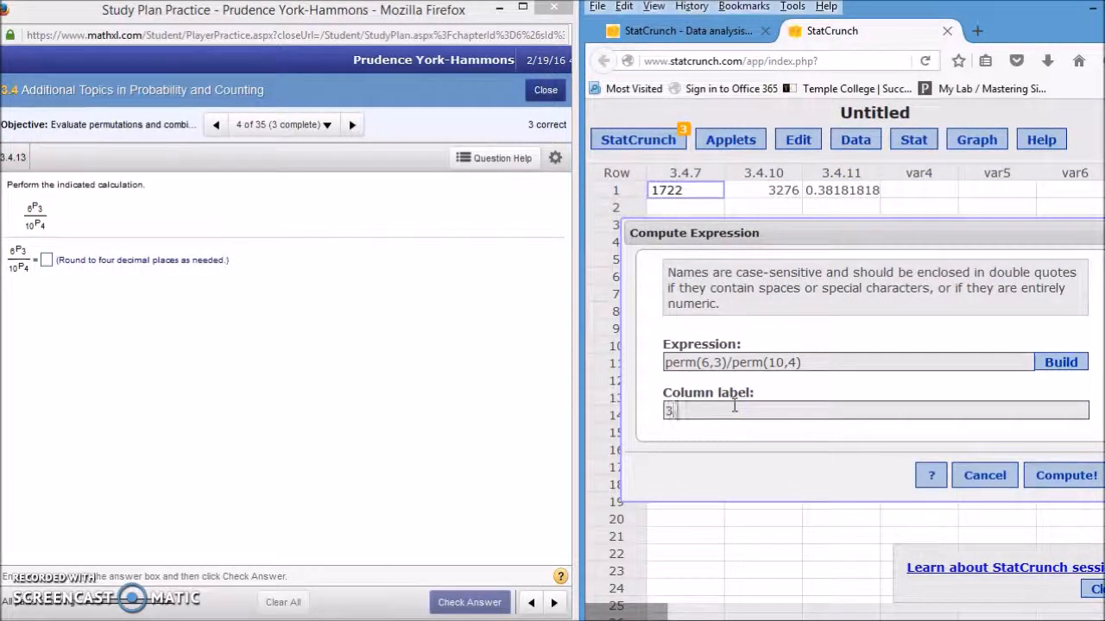
text(.4.1)
click(734, 406)
text(3)
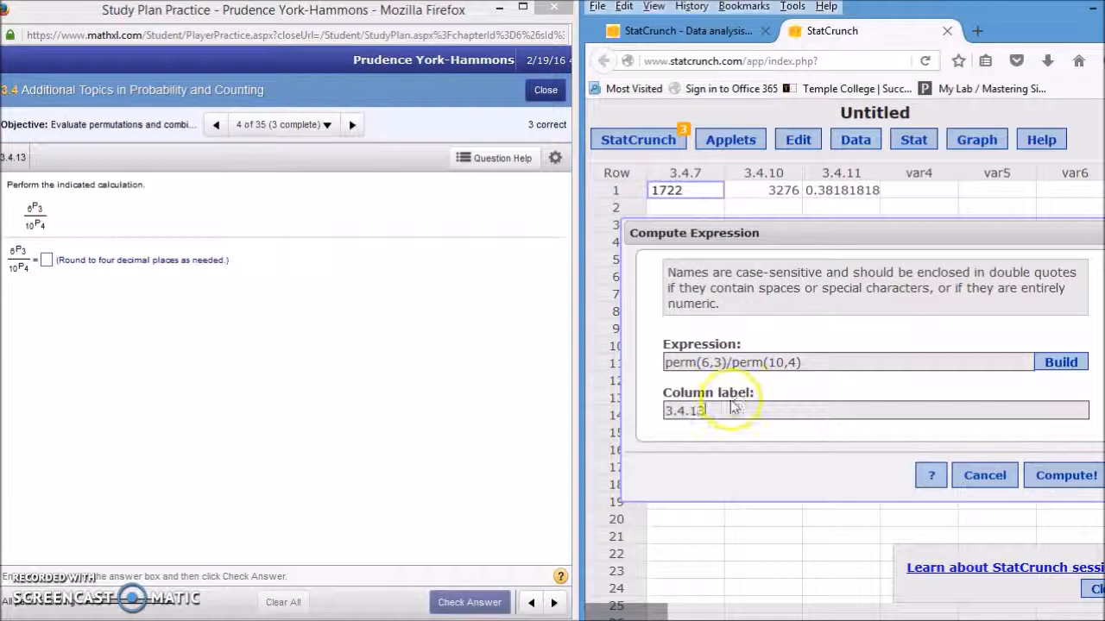
click(1060, 479)
click(1052, 275)
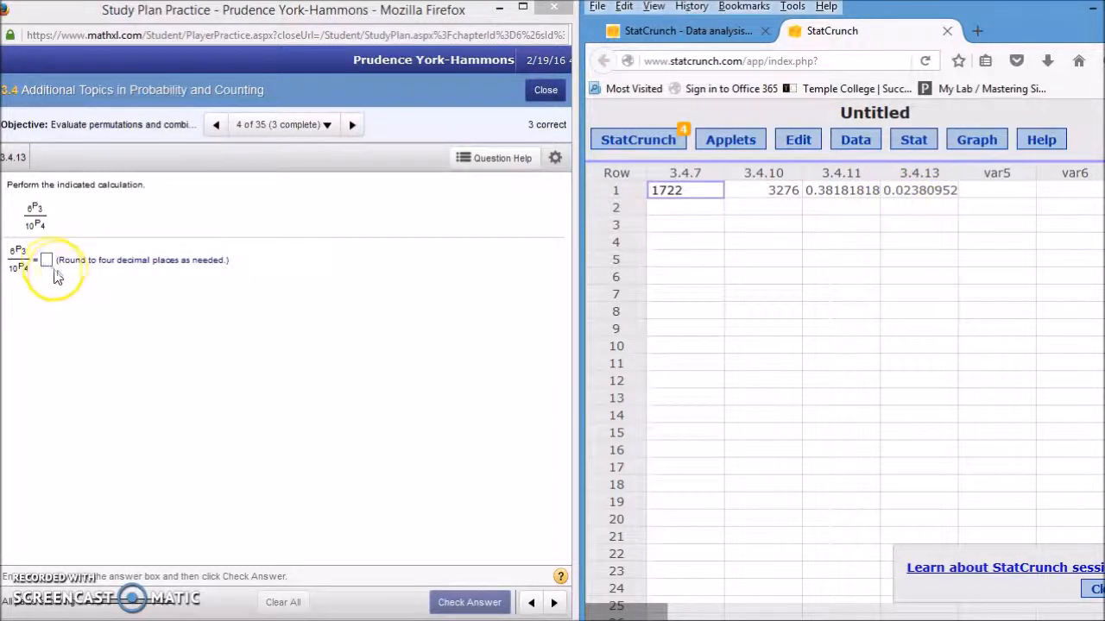
Step: Answer question 3.4.13 in the practice window with .0238, rounded to four decimal places, check it, and advance to the following question
click(89, 264)
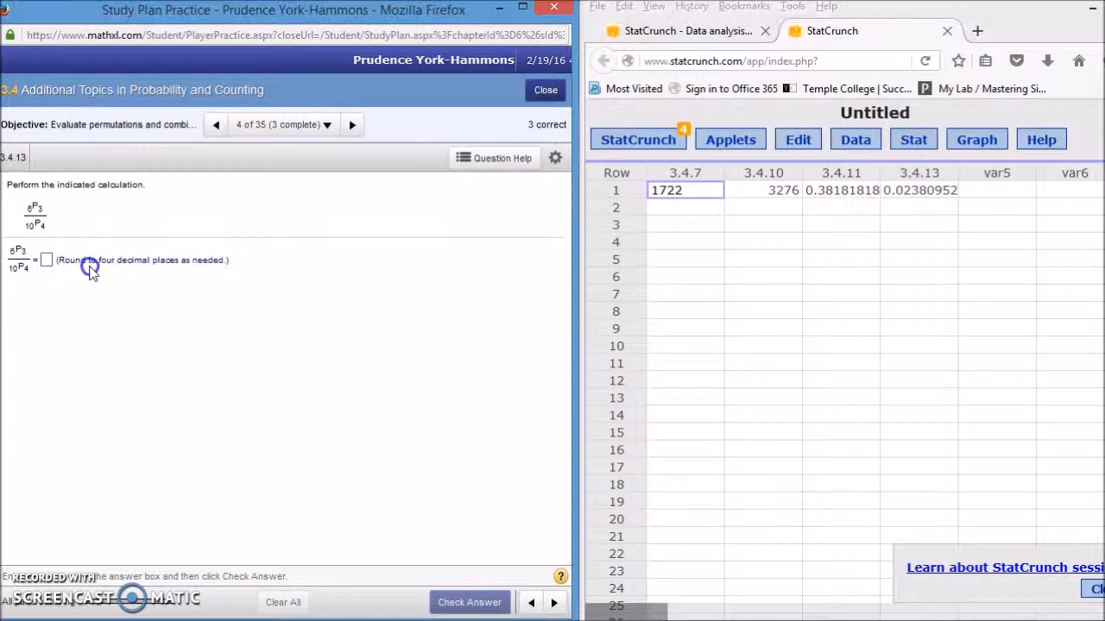
drag(107, 267, 147, 263)
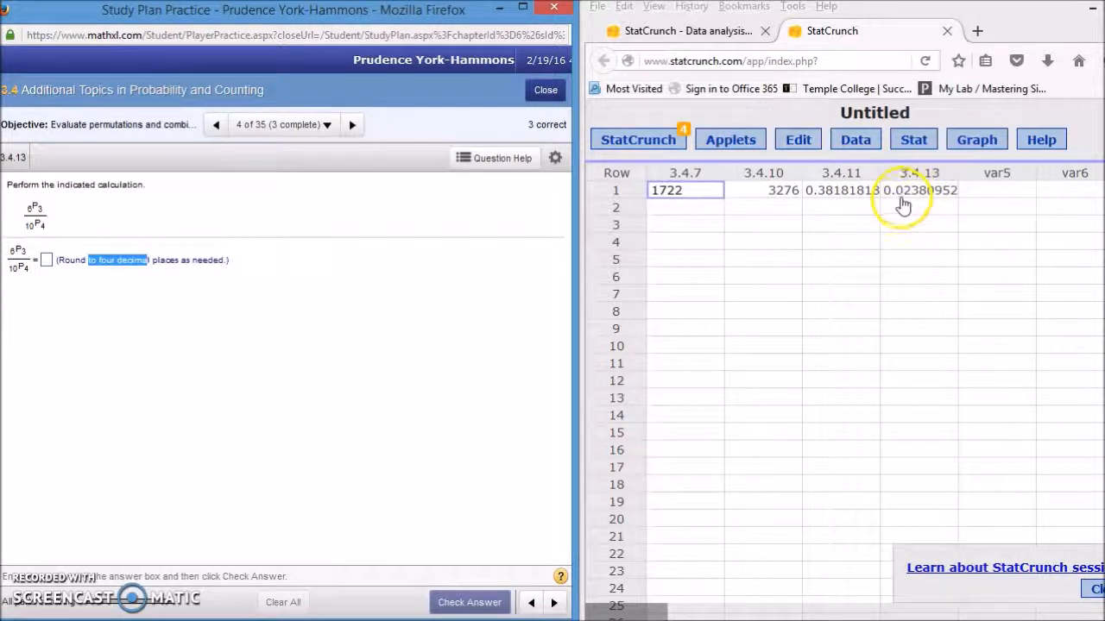
click(48, 264)
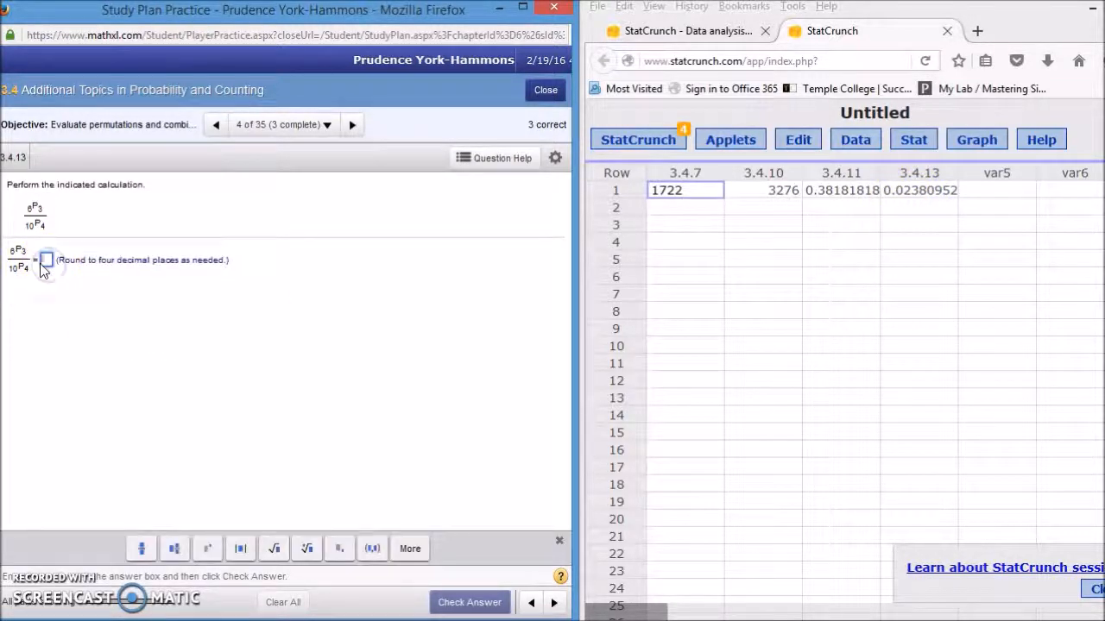
text(0)
text(.023)
text(8)
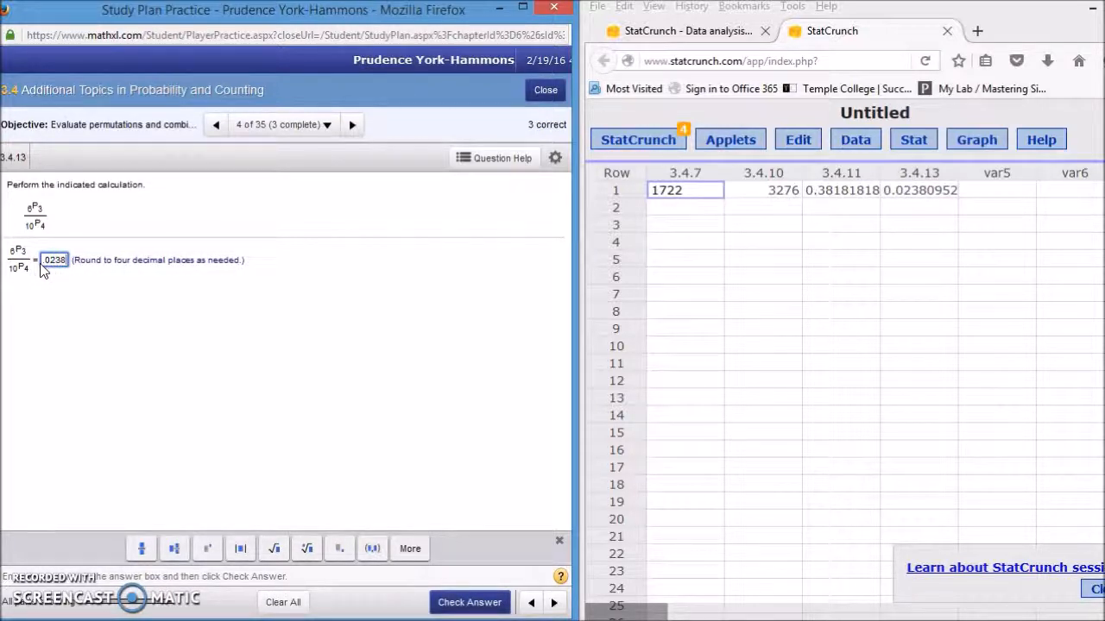
click(472, 595)
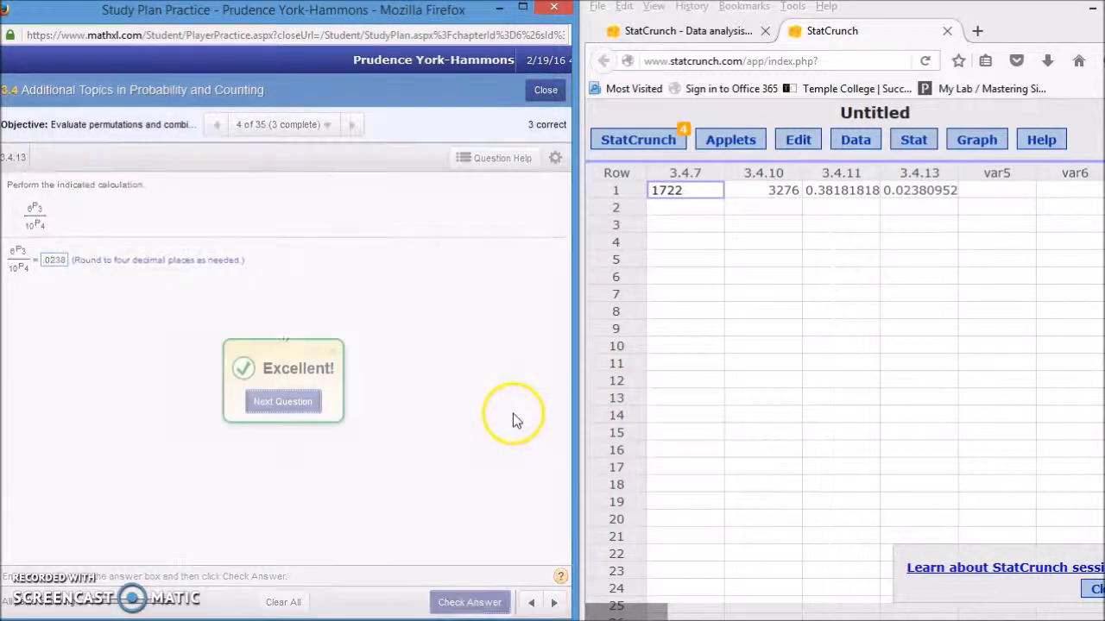
click(292, 404)
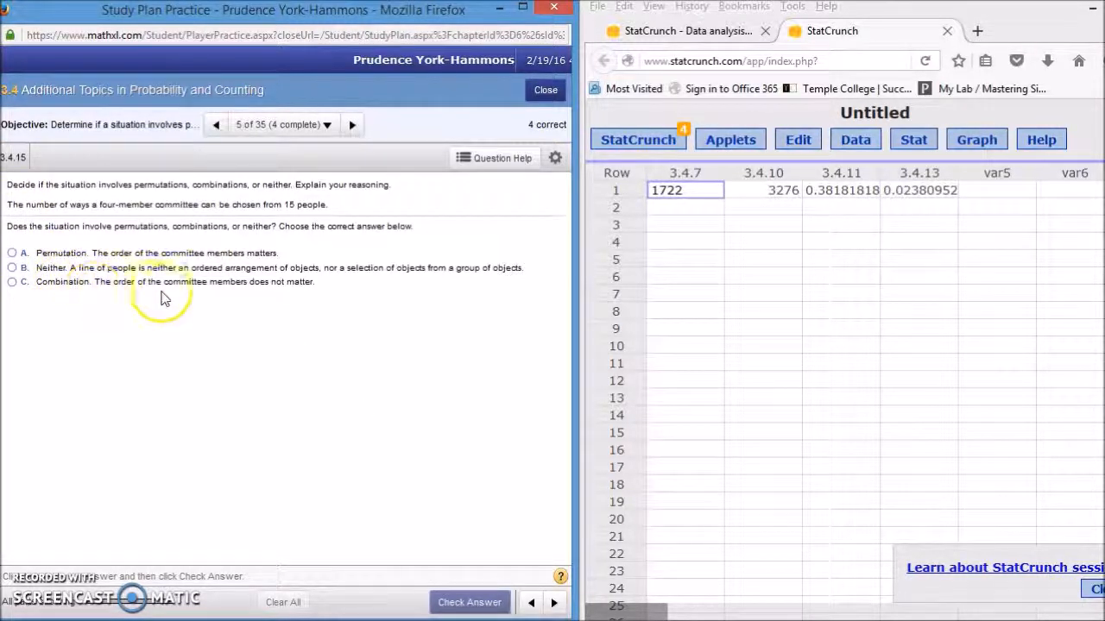
Step: Answer question 3.4.15 with option C, combination because the order of committee members does not matter, check it, and advance
click(12, 282)
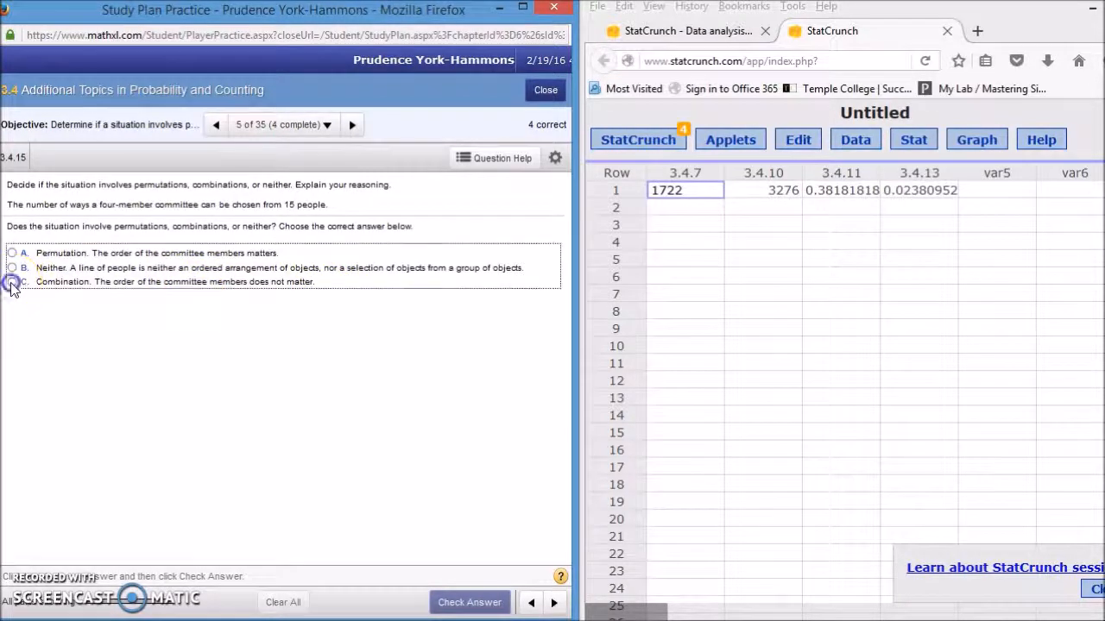
click(457, 599)
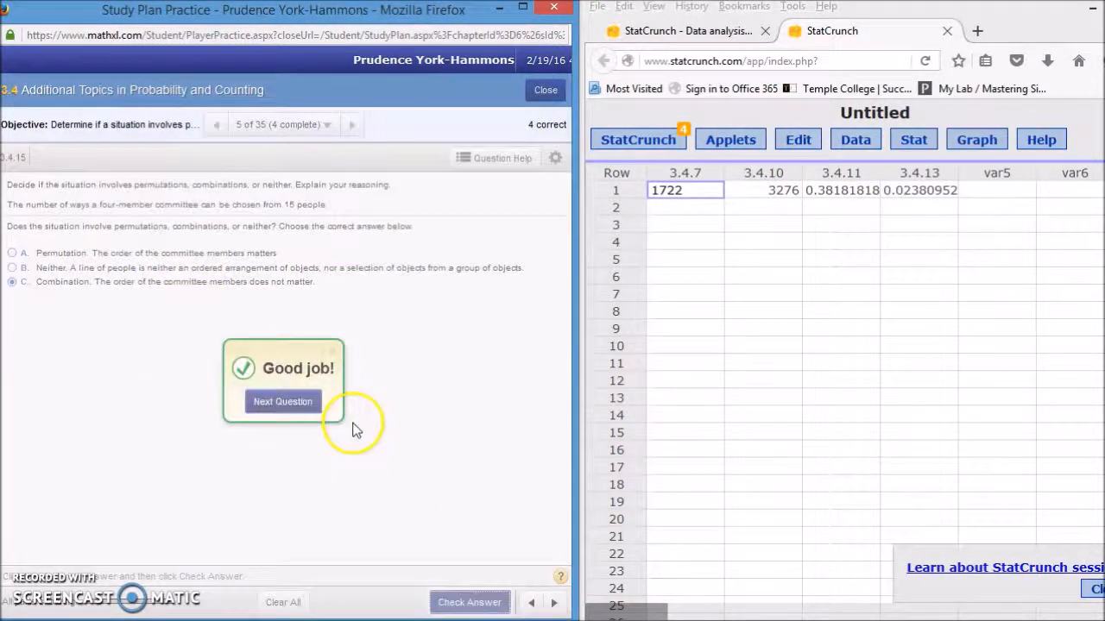
click(302, 403)
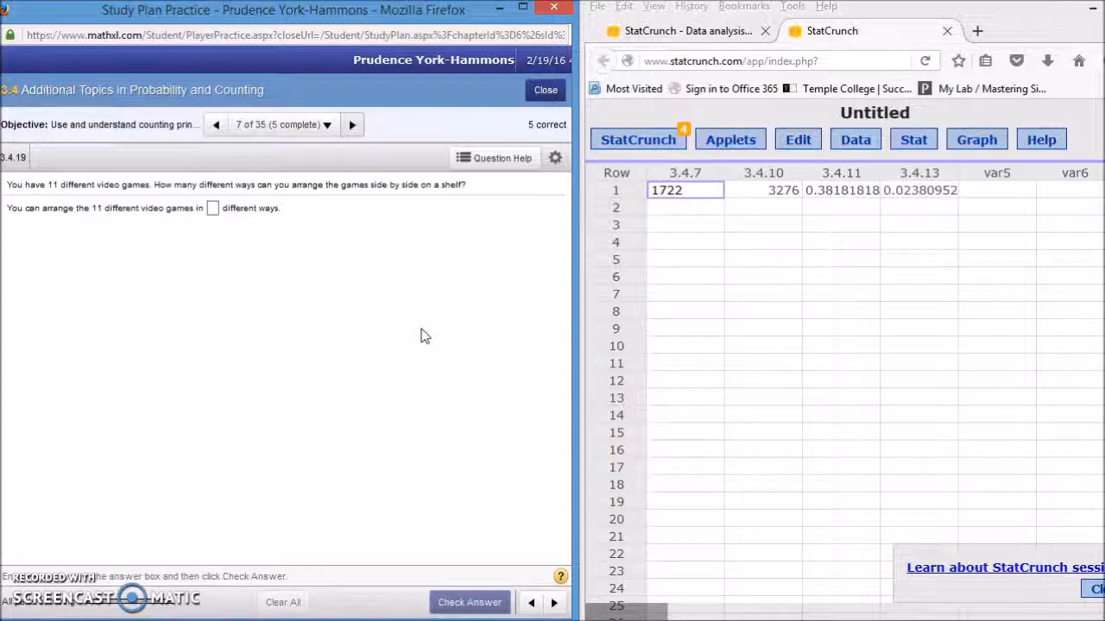
Step: Build the StatCrunch compute expression fact(11) for the video game arrangement question 3.4.19 and accept it
click(54, 188)
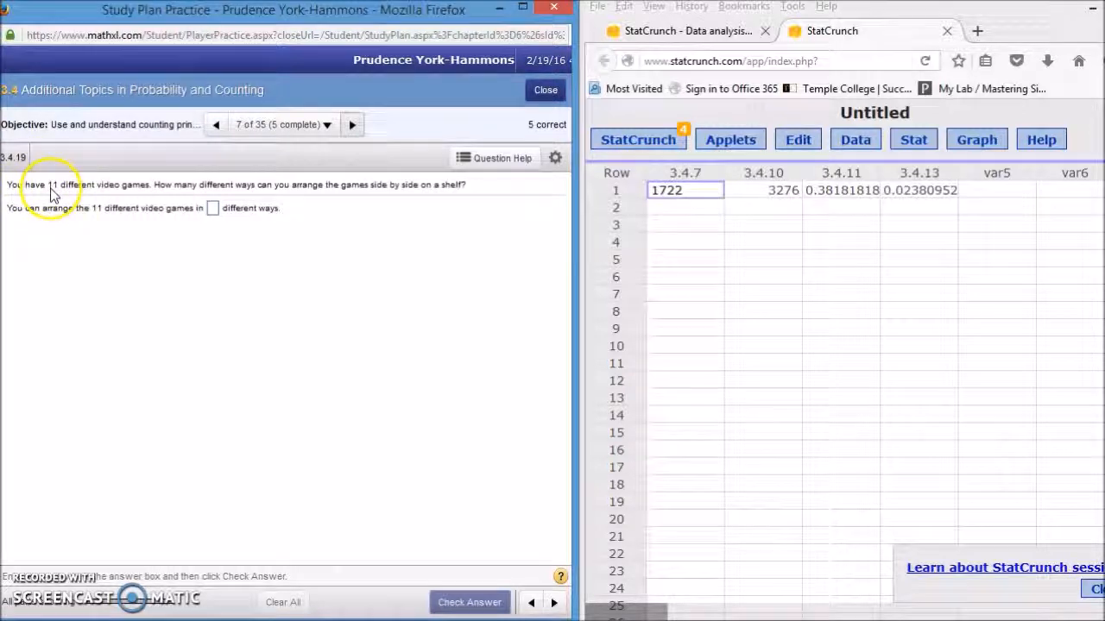
click(135, 321)
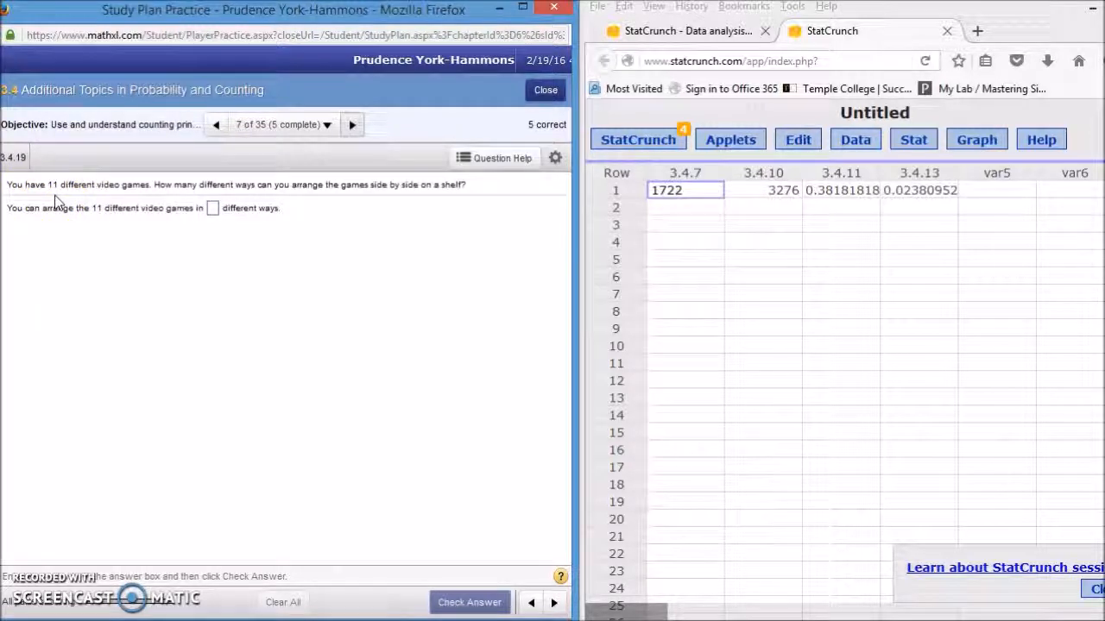
click(857, 143)
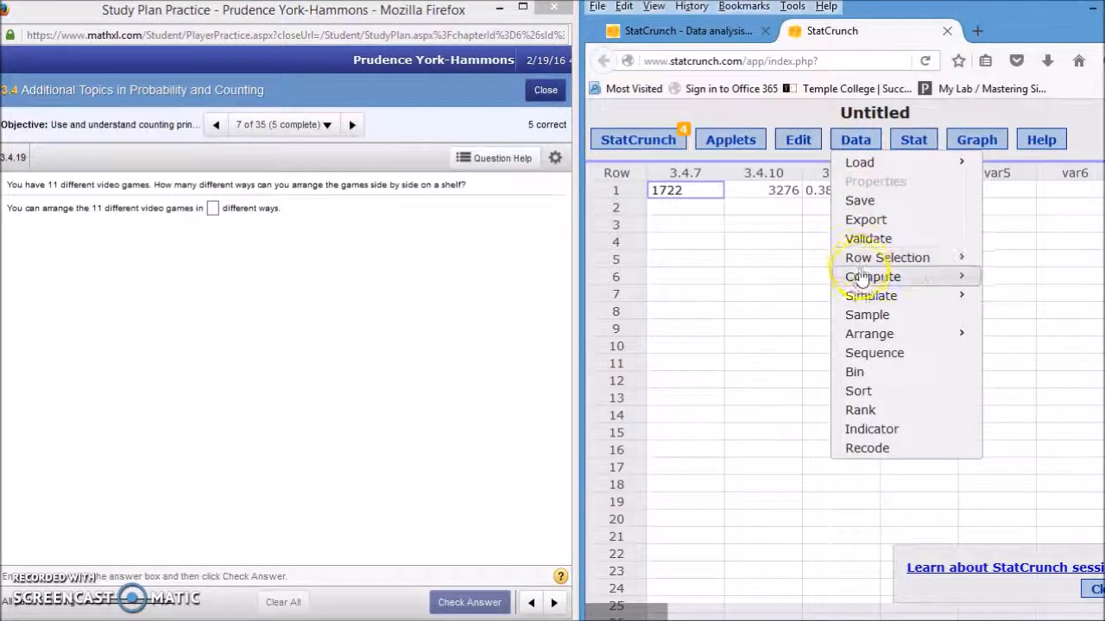
mouse_move(892, 281)
click(1008, 278)
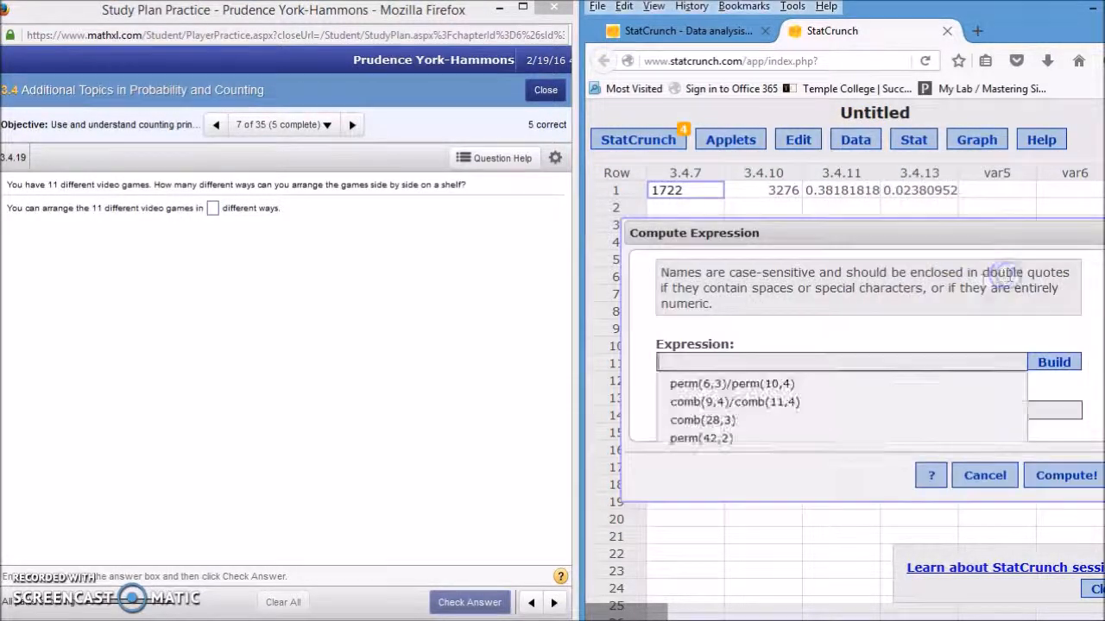
click(1042, 364)
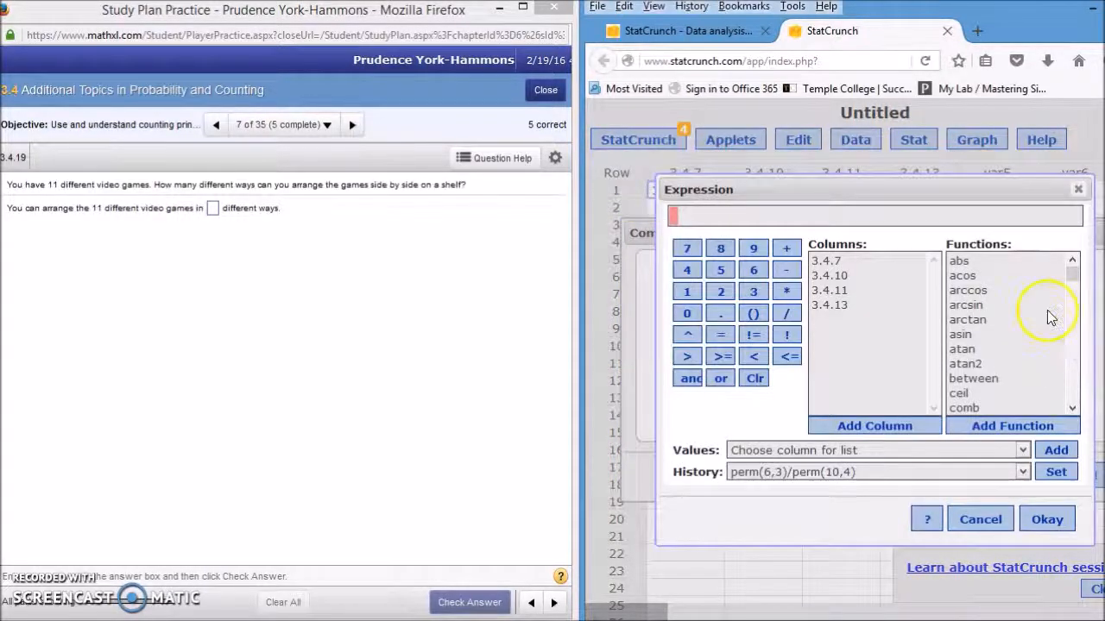
click(1075, 274)
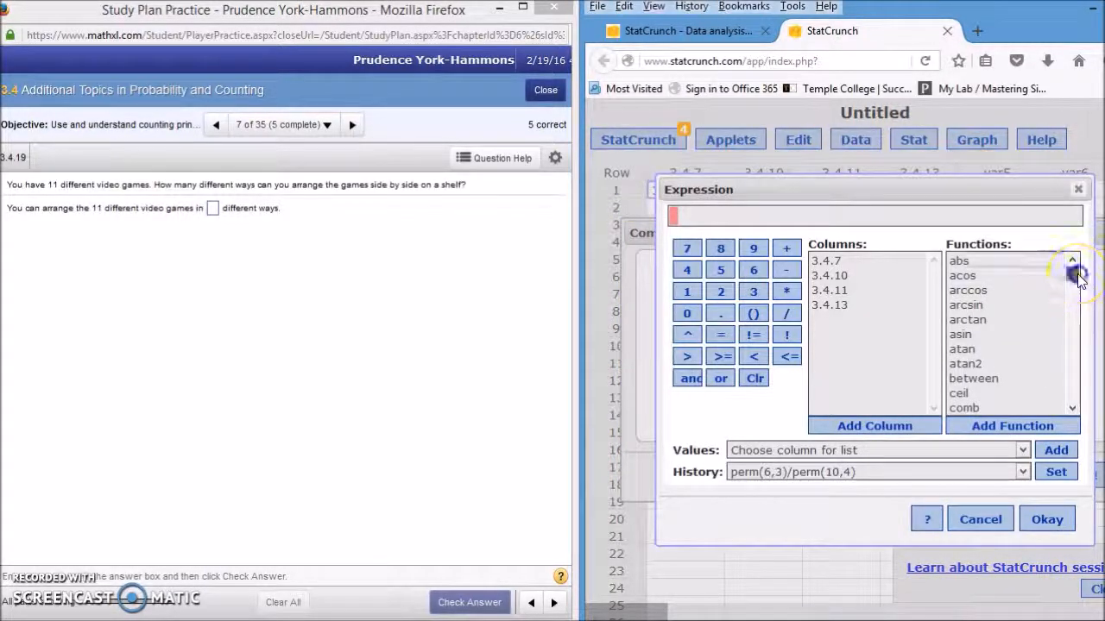
drag(1078, 278, 1074, 300)
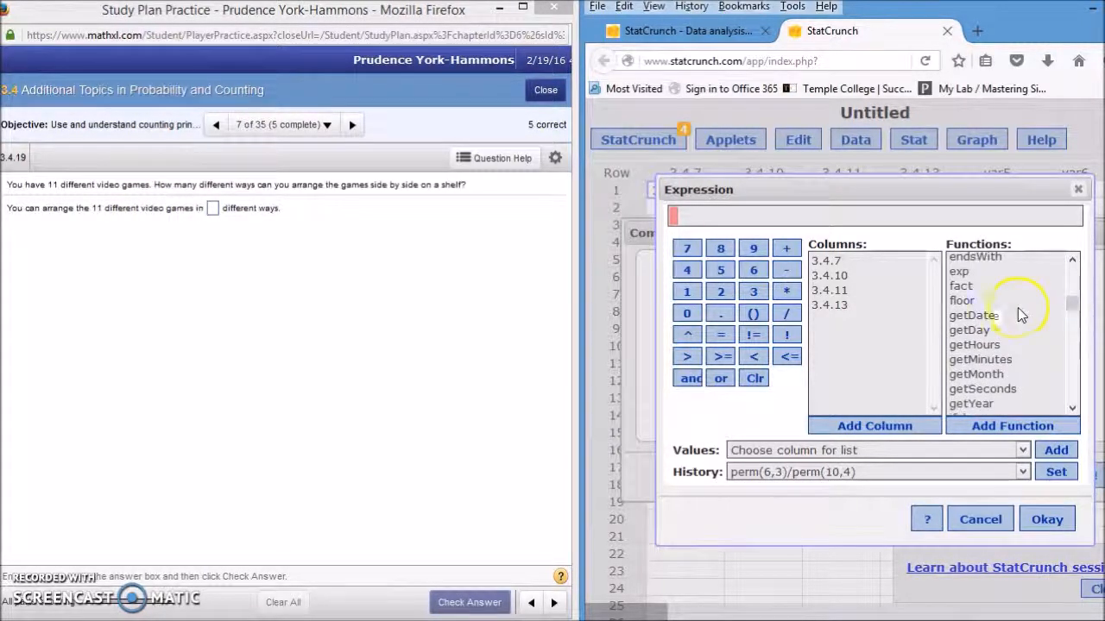
double_click(961, 286)
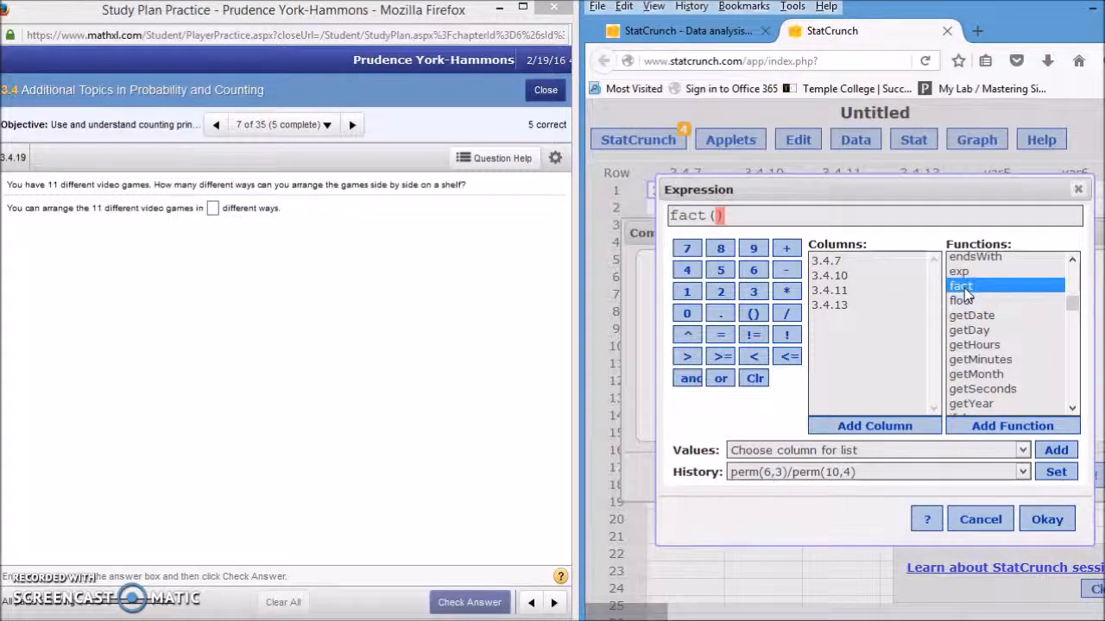
click(718, 218)
text(11)
click(810, 218)
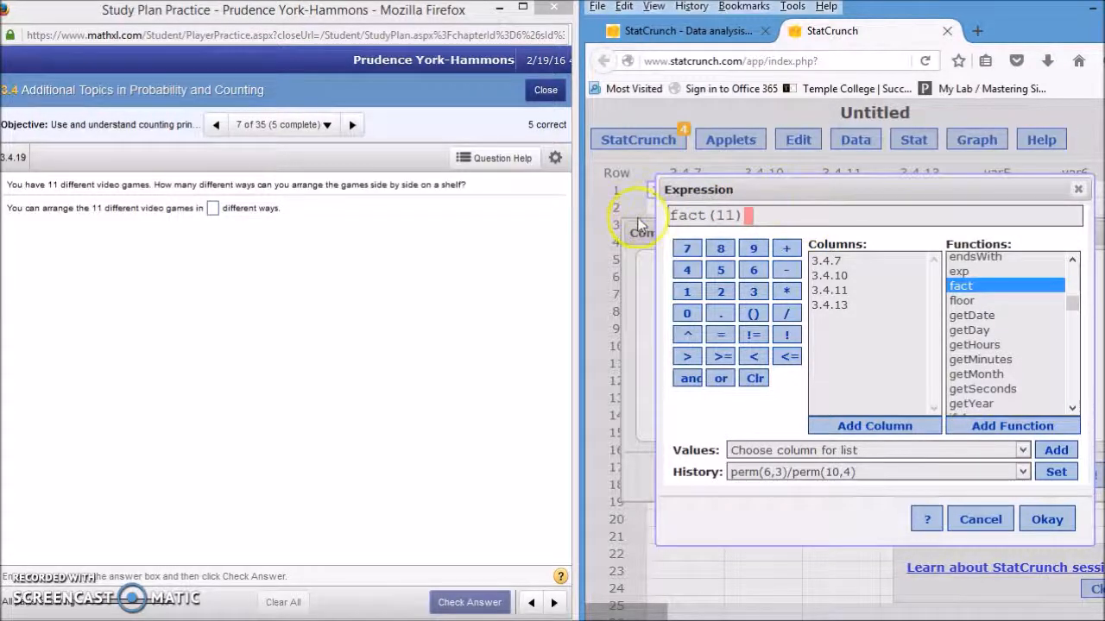
click(1067, 515)
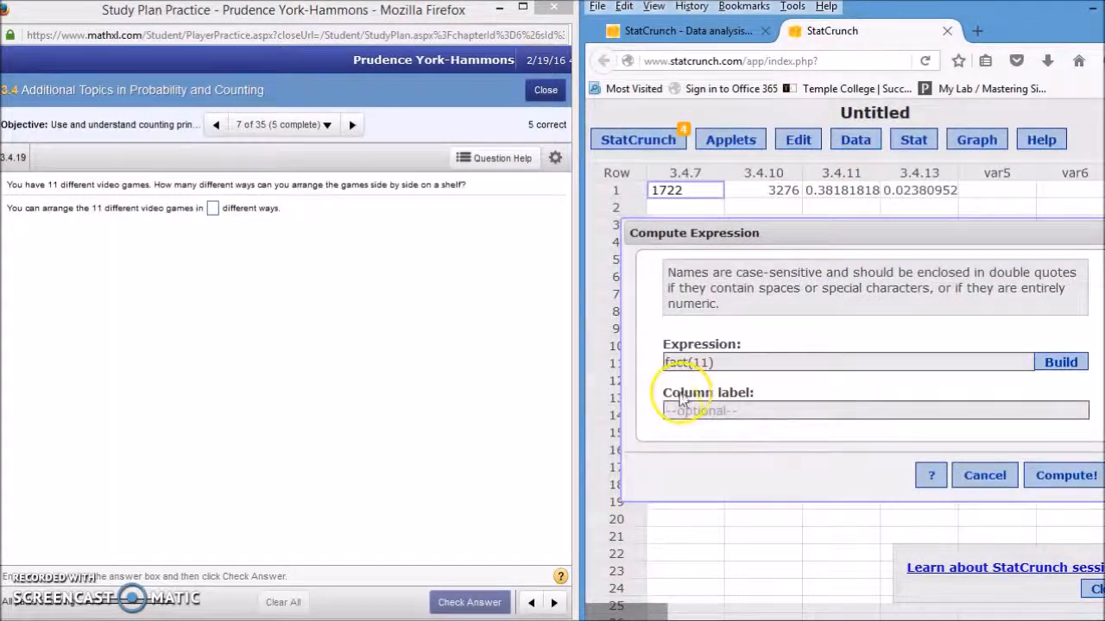
Step: Label the result column 3.4.19, compute the factorial into the data table, and dismiss the result message
click(671, 410)
text(3.4.19)
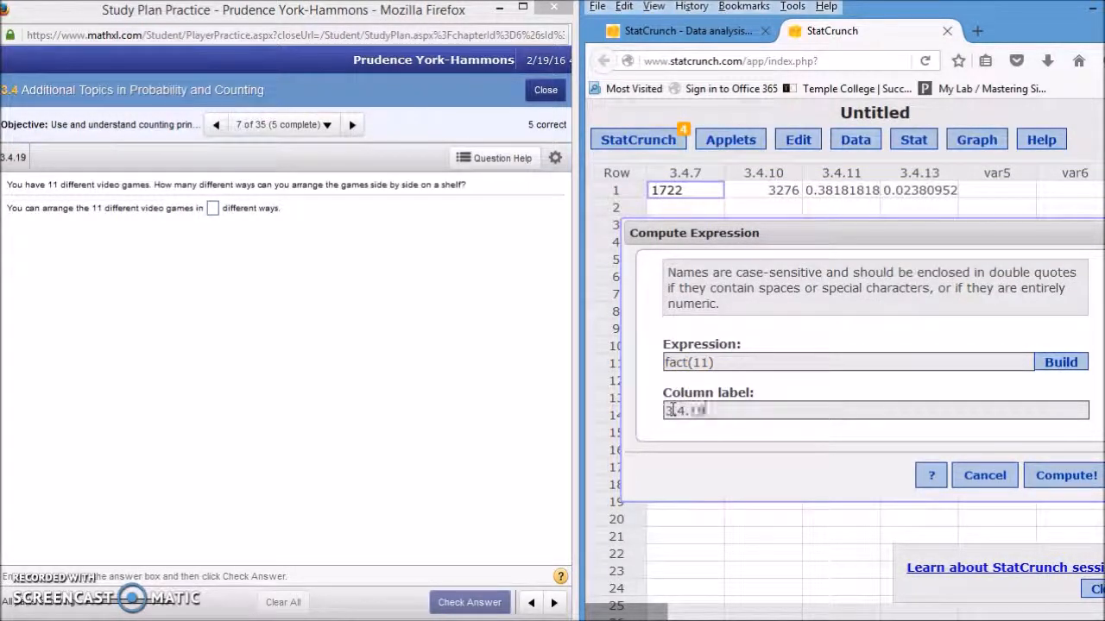
click(1063, 476)
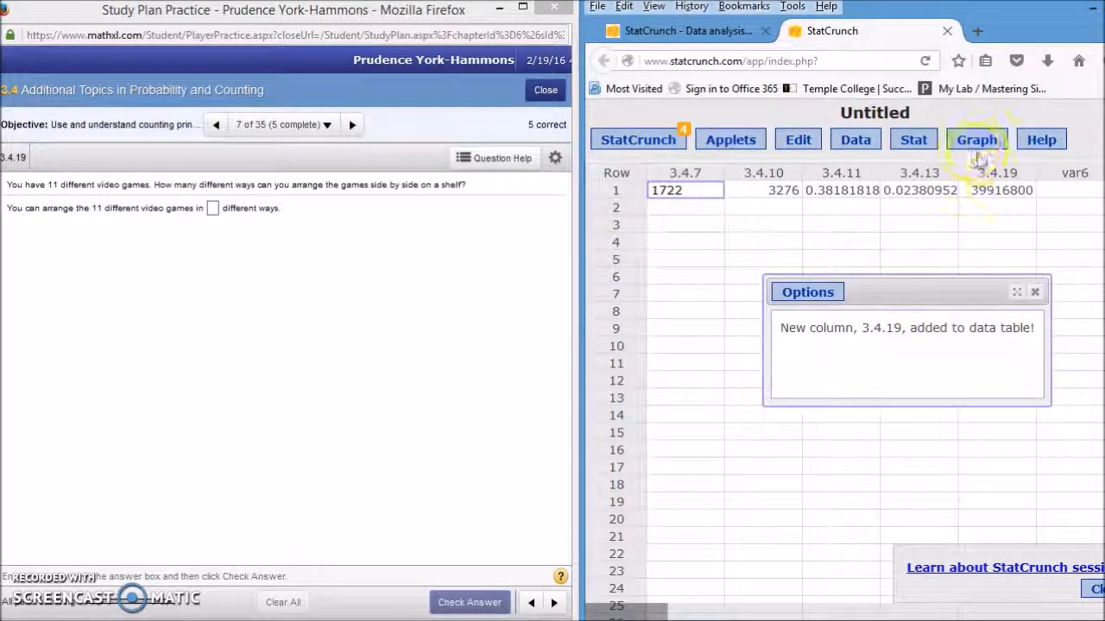
click(1035, 291)
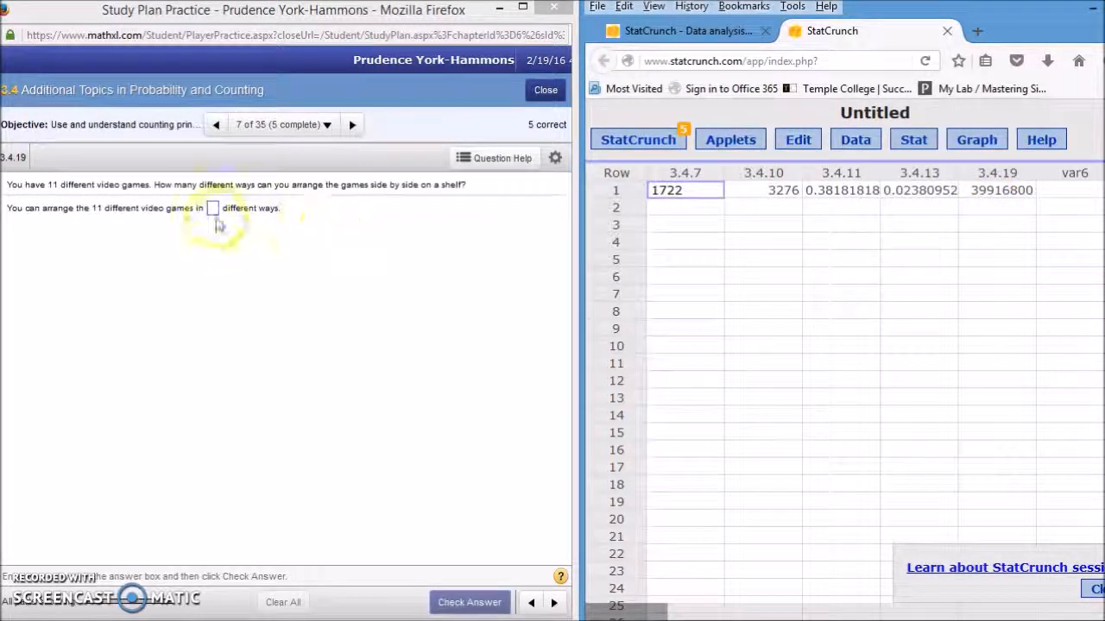
Step: Answer question 3.4.19 in the practice window with 39916800, check it, and advance to the following question
click(213, 209)
text(3)
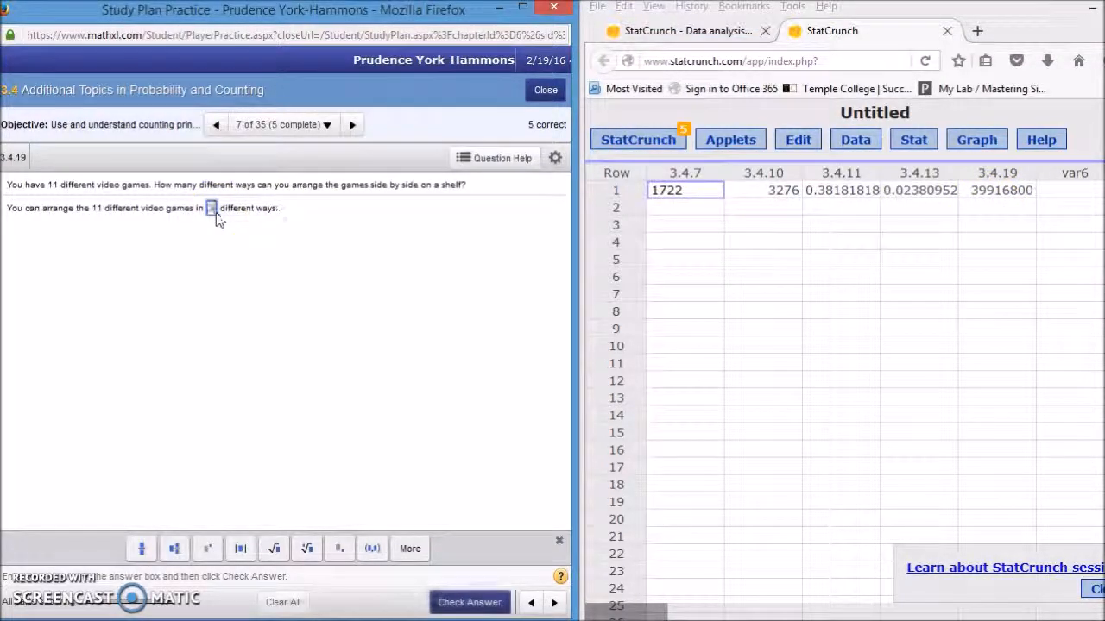
text(99)
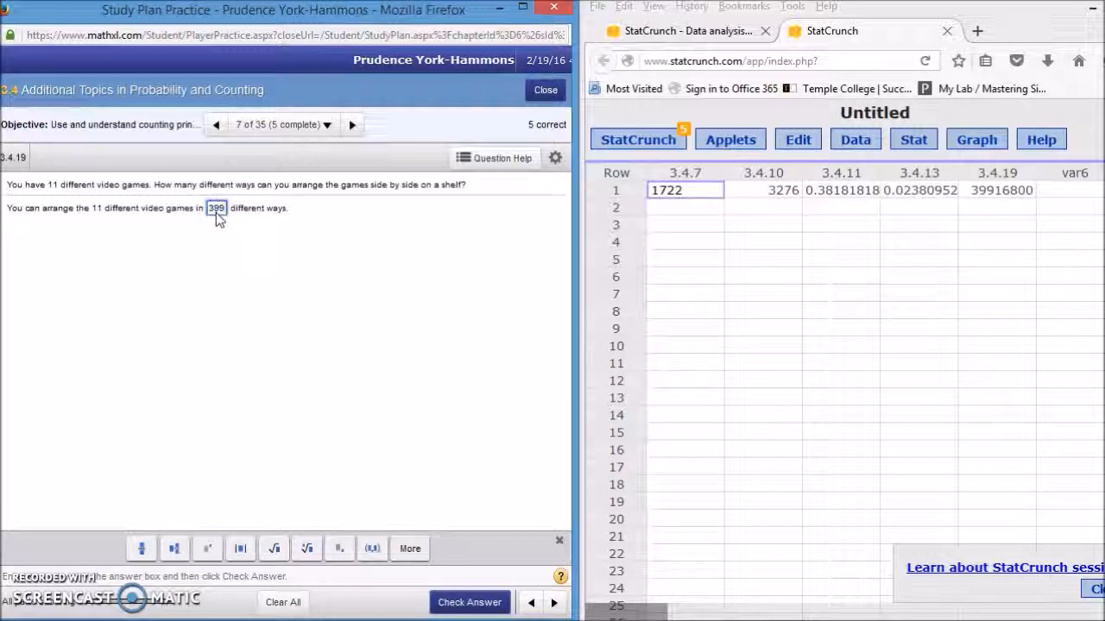
text(168)
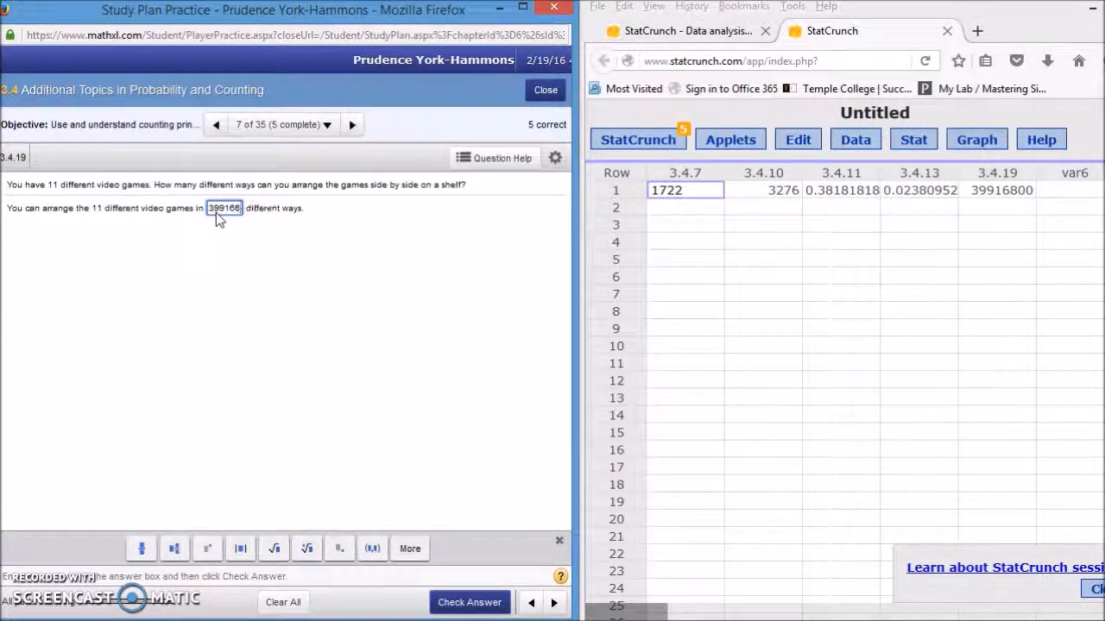
text(00)
click(894, 286)
click(143, 261)
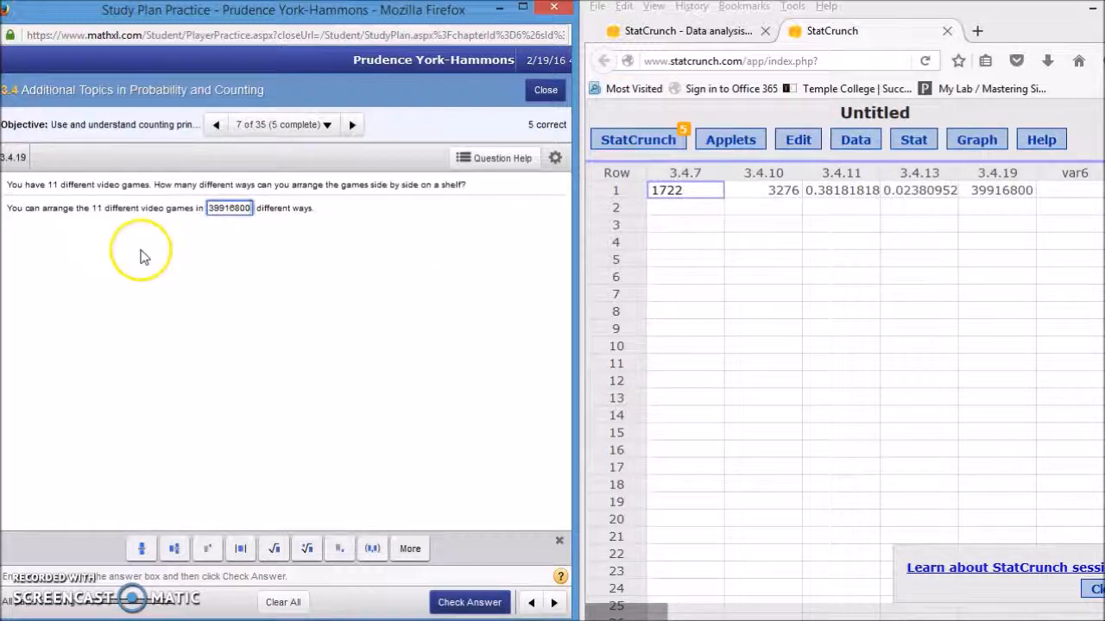
click(463, 604)
click(302, 414)
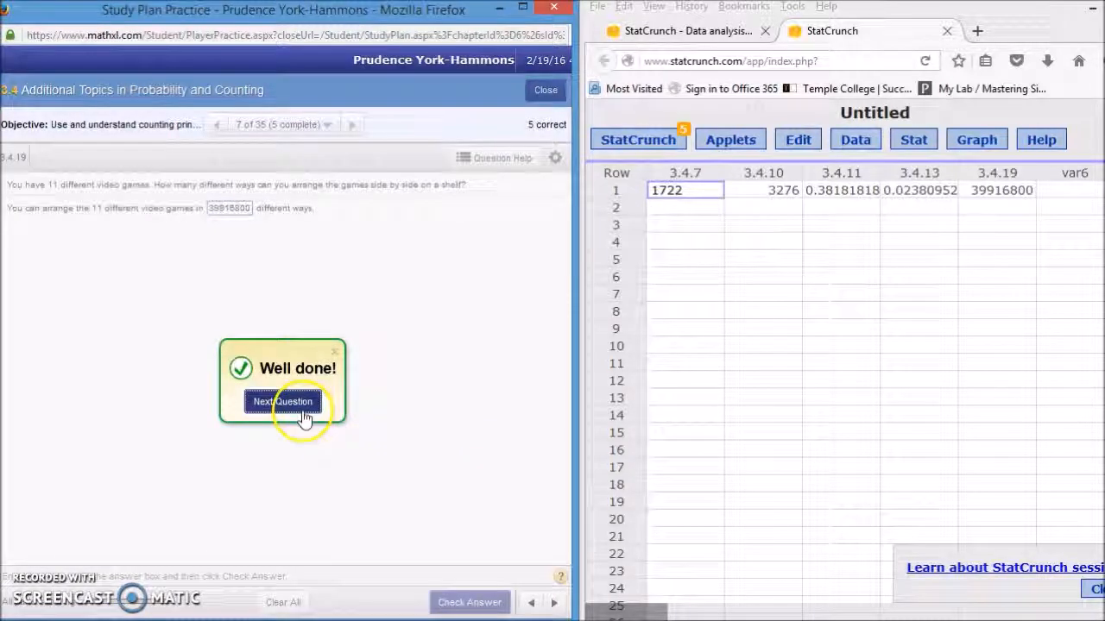